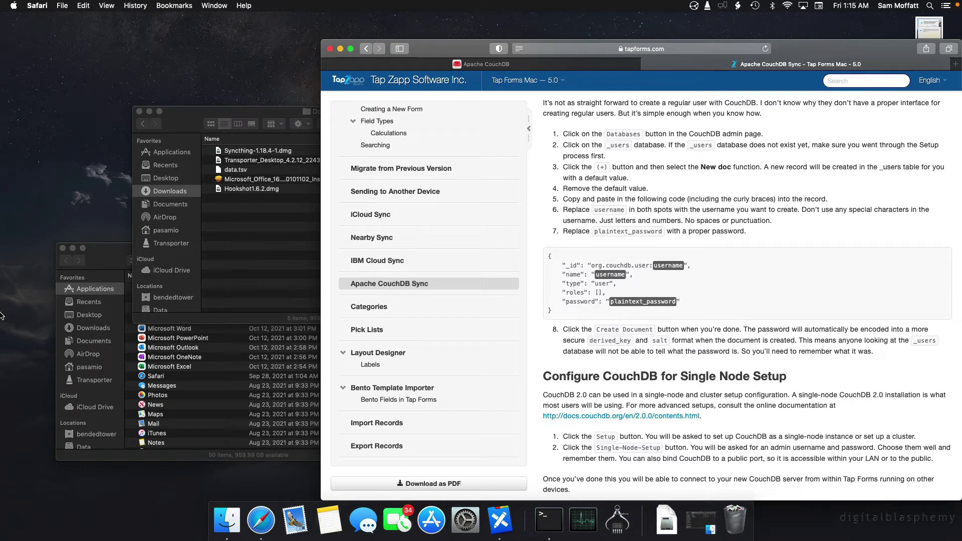
Switch Safari to the Apache CouchDB tab showing couchdb.apache.org.
left_click(467, 65)
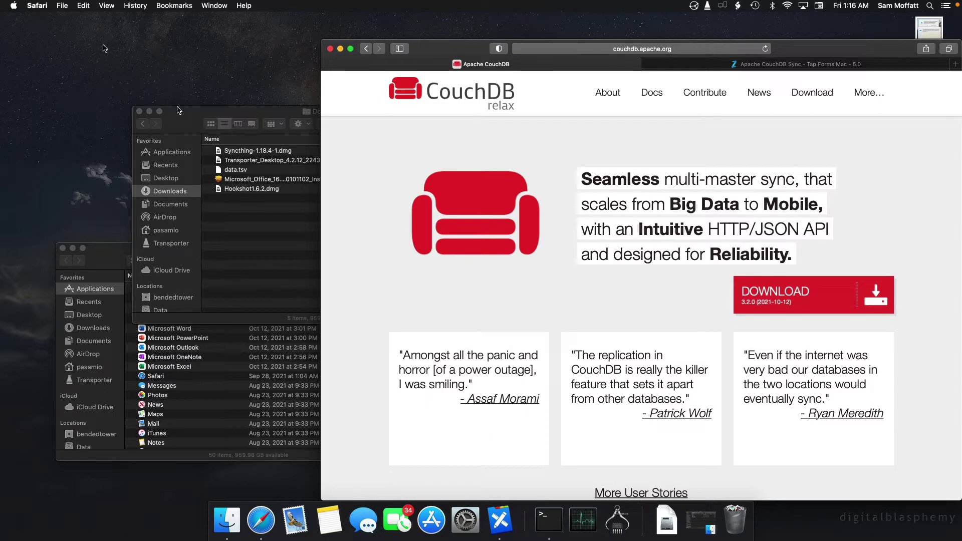
Check this Mac's system information in About This Mac.
left_click(12, 6)
left_click(20, 19)
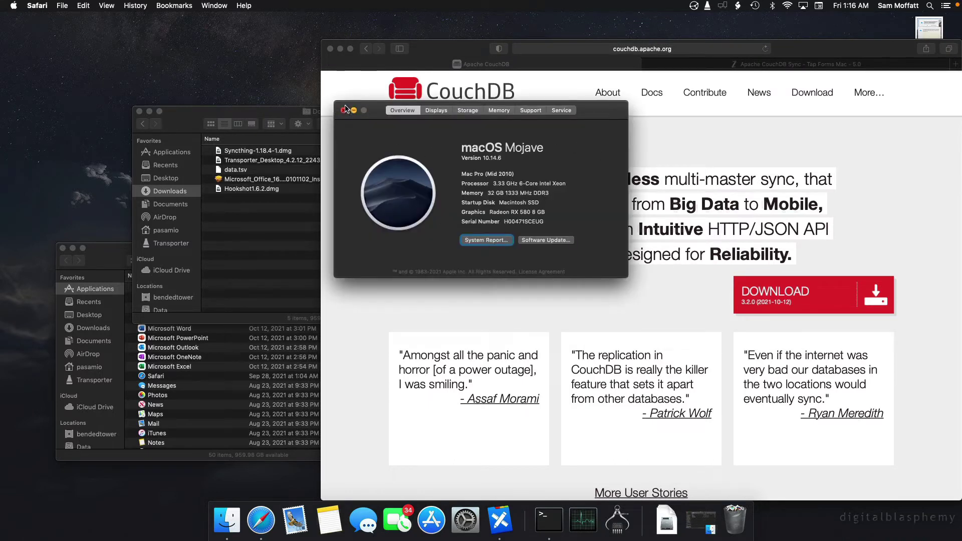
left_click(344, 110)
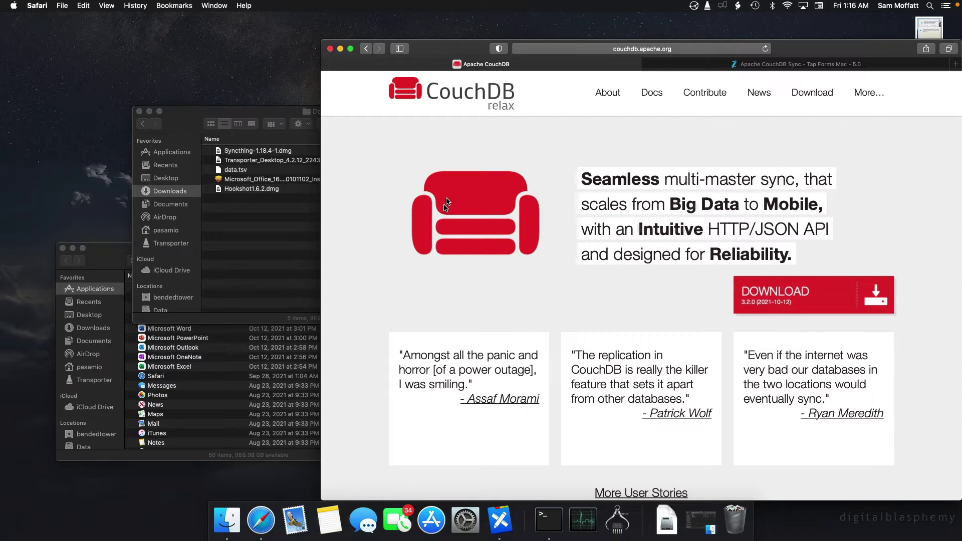
Download the macOS (10.10+) build of CouchDB 3.2.0 from neighbourhood.ie, allowing the download.
left_click(776, 292)
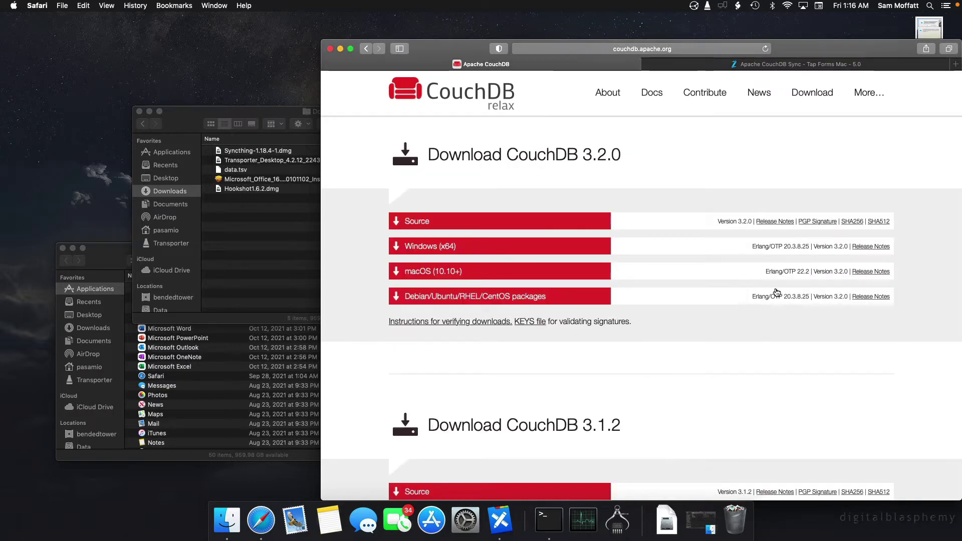
left_click(435, 275)
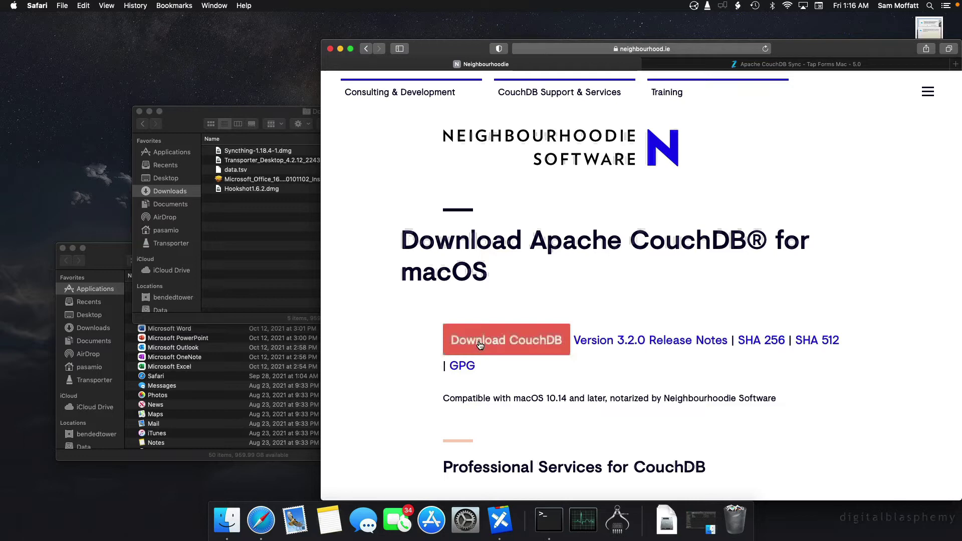
left_click(480, 345)
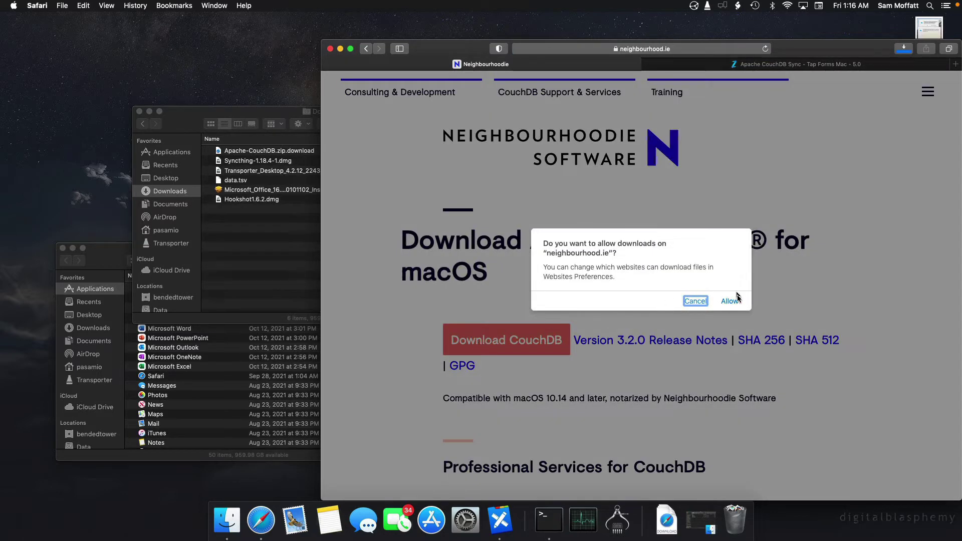
left_click(731, 301)
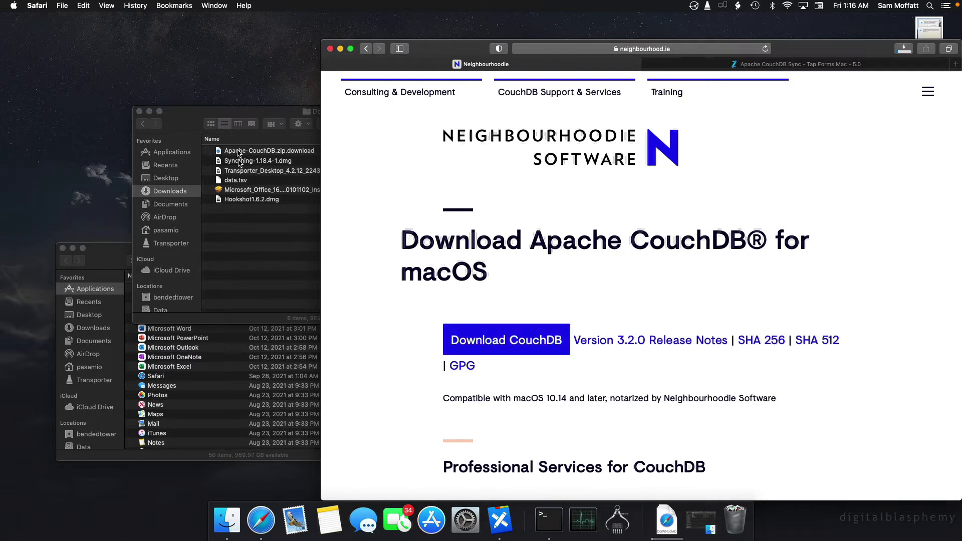
left_click(261, 235)
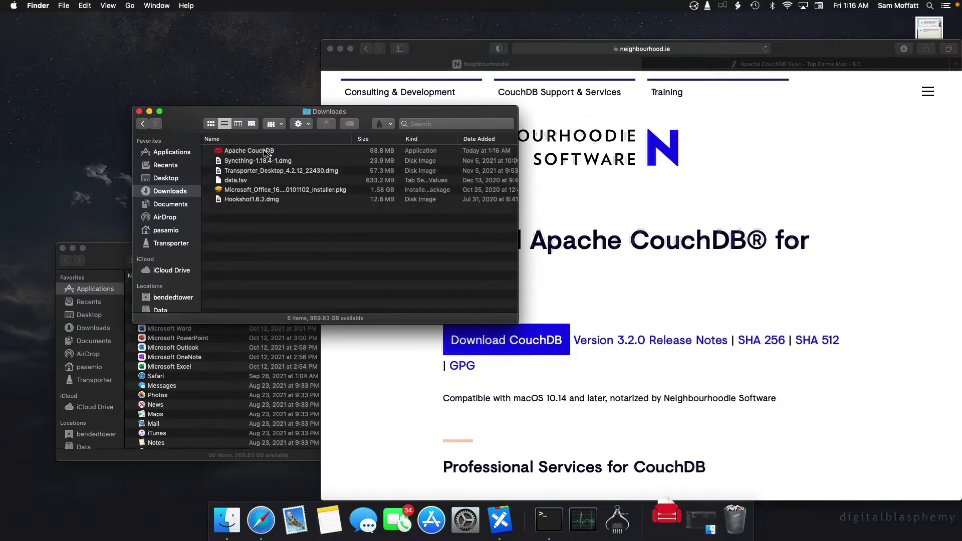
Move Apache CouchDB into Applications, launch it past Gatekeeper, and type an admin password.
left_click_drag(246, 152, 168, 153)
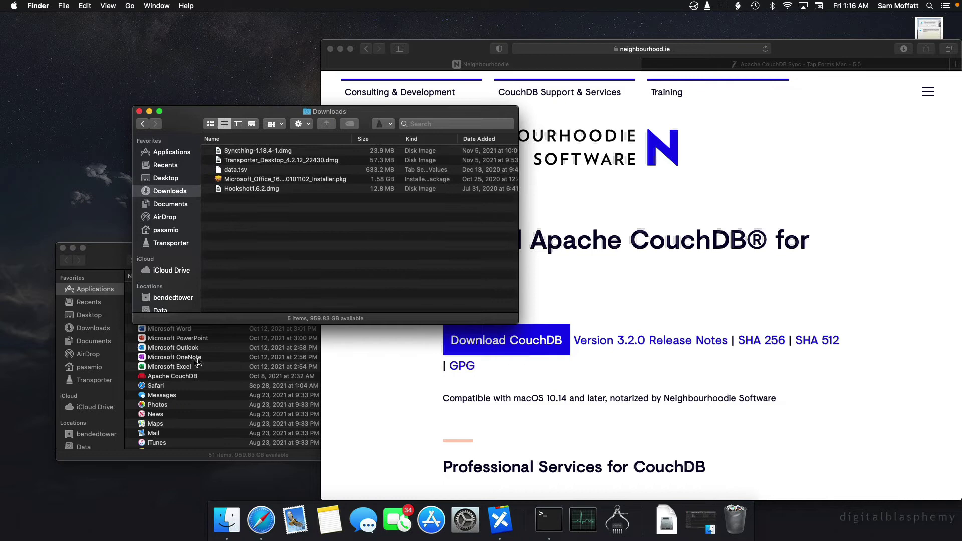
left_click(172, 379)
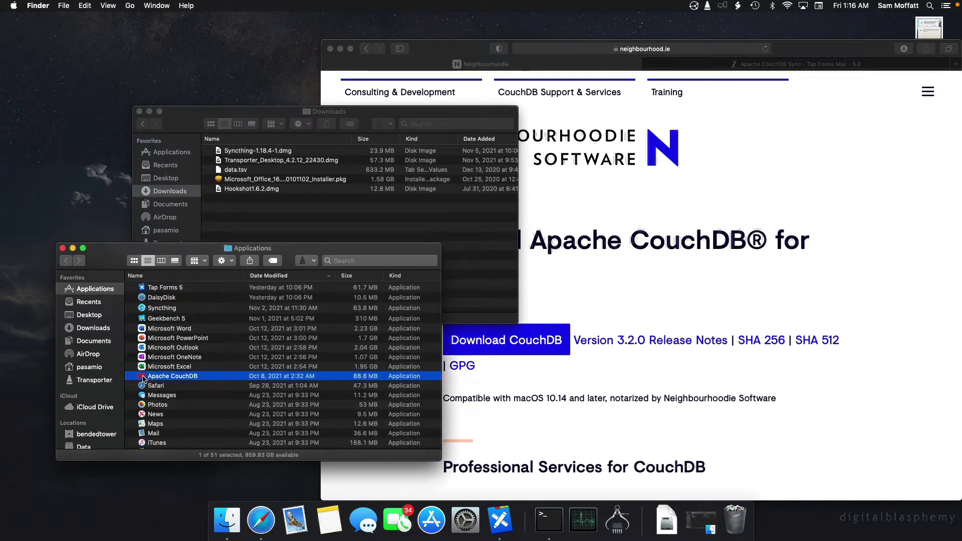
double_click(143, 379)
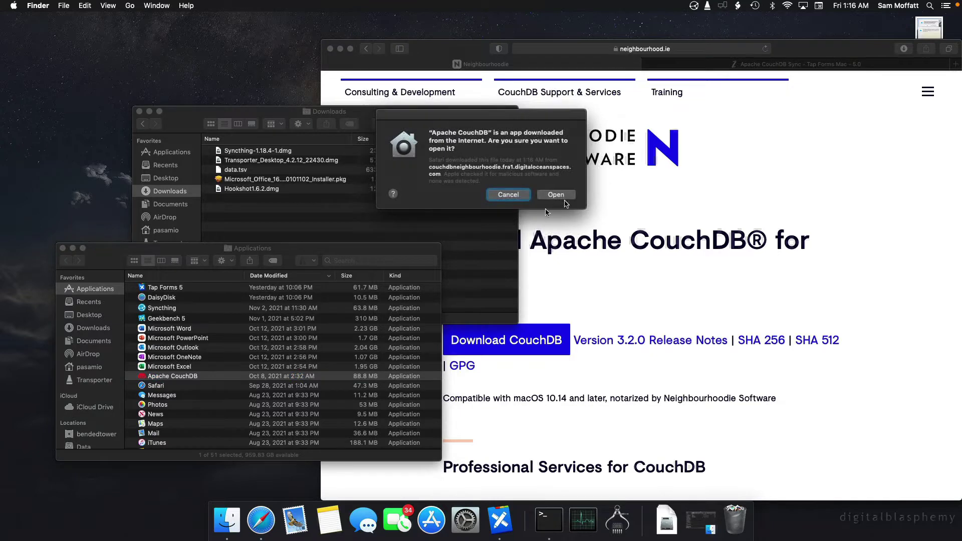
left_click(558, 193)
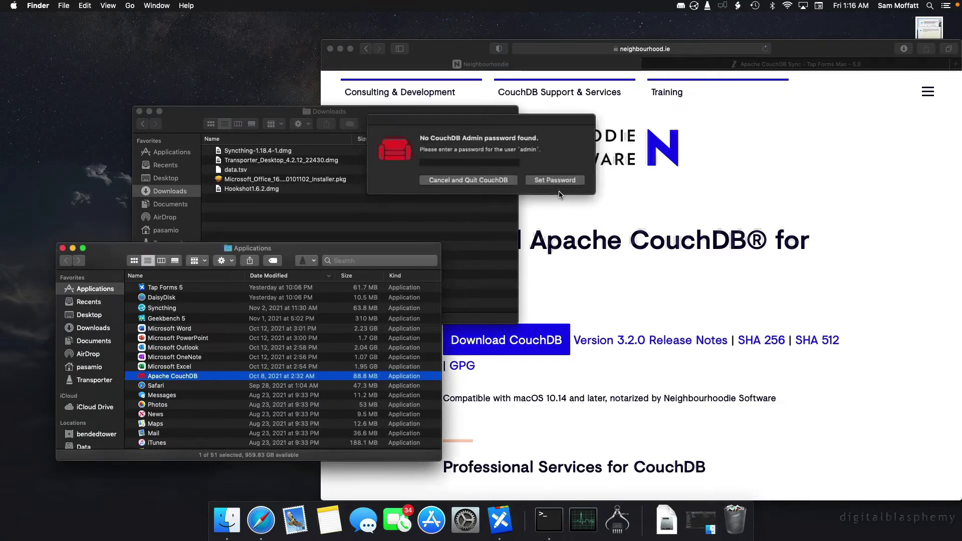
left_click(457, 163)
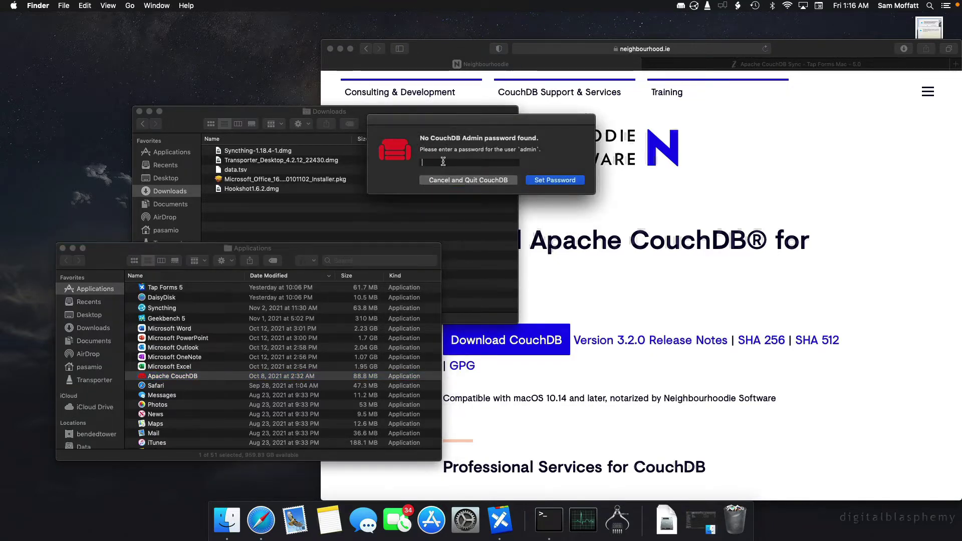
type("admin")
Save the password, log into Fauxton as admin, and dismiss Safari's weak-password warning.
left_click(555, 180)
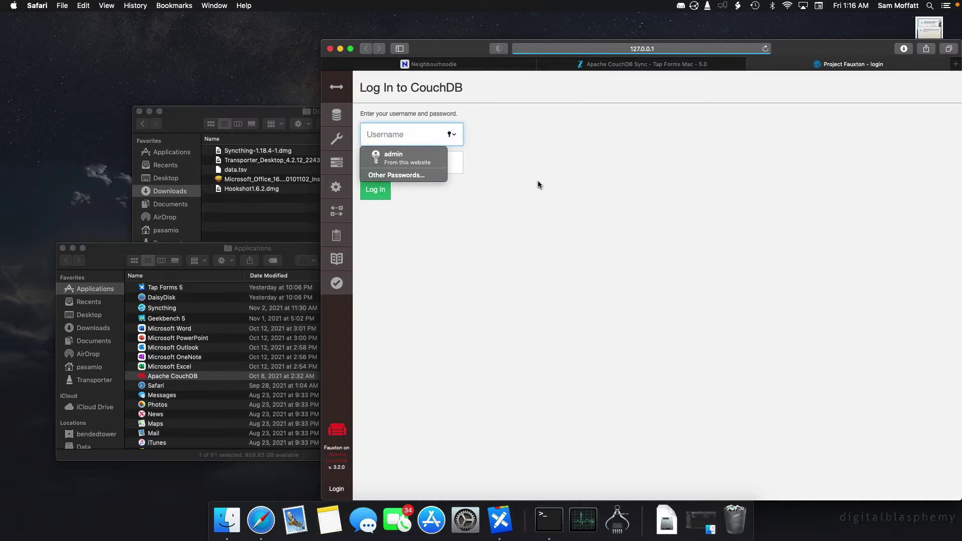
left_click(533, 225)
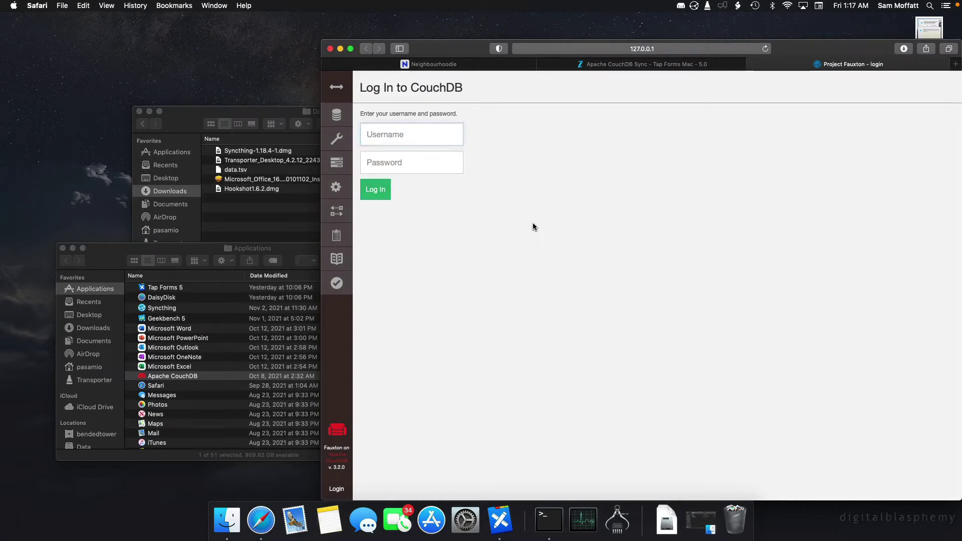
left_click(384, 135)
type("admin")
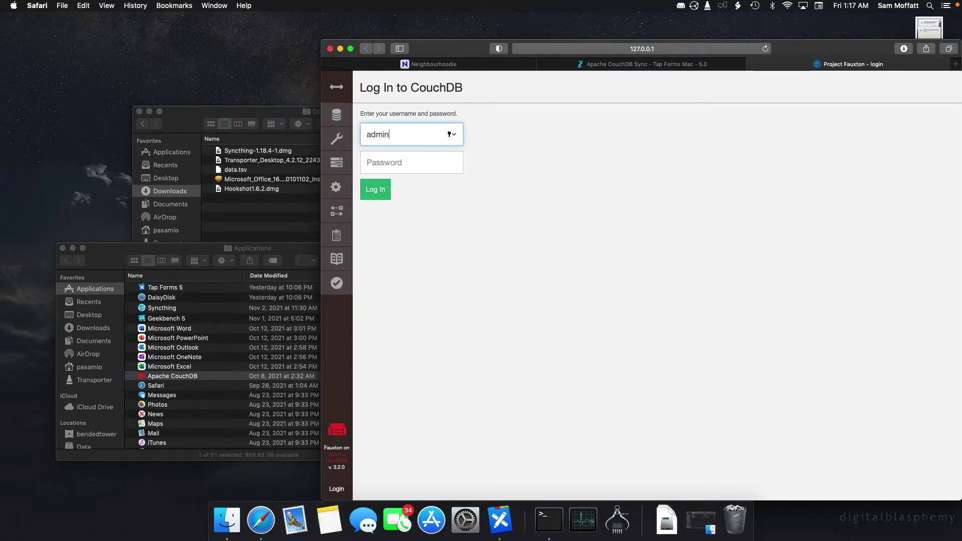
key("Tab")
type("pass")
key("Return")
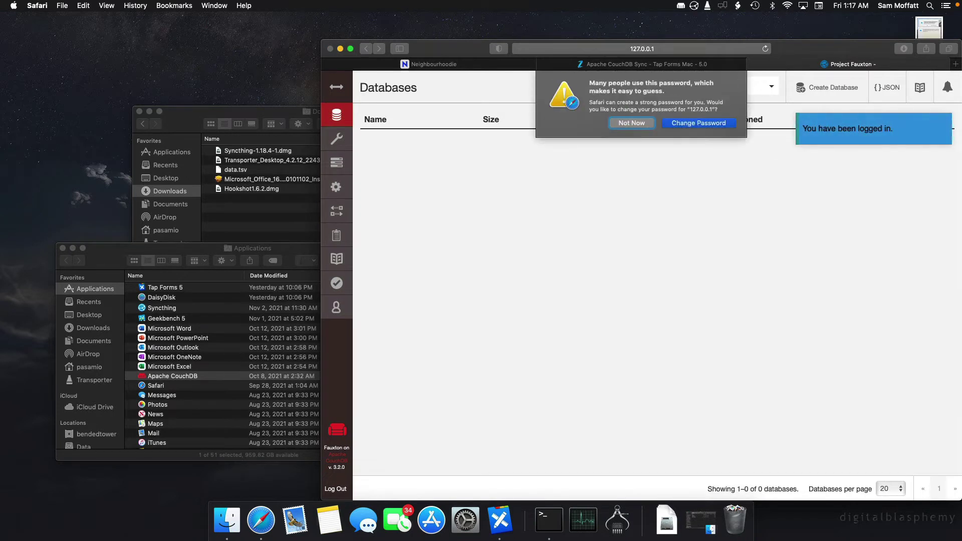
left_click(630, 123)
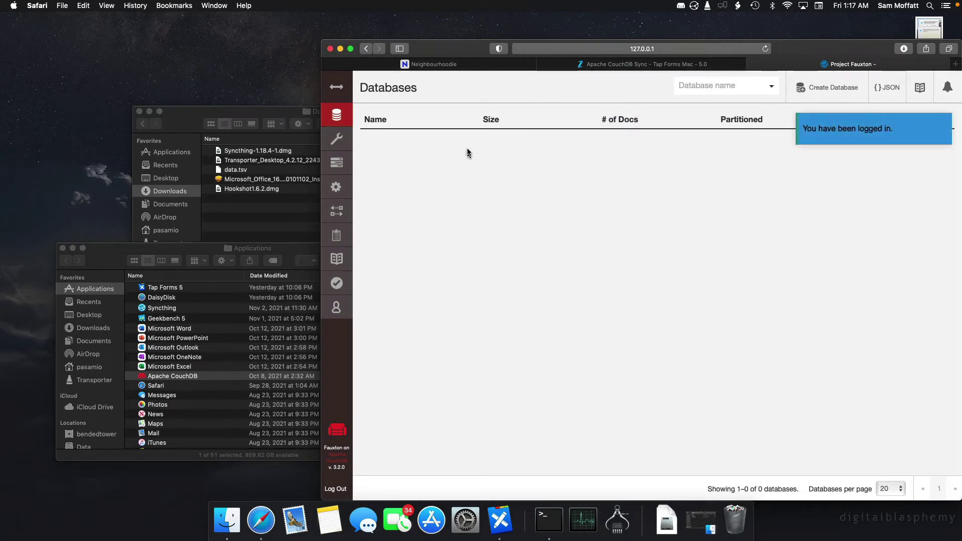
Configure CouchDB as a single node with the admin username and password.
left_click(339, 150)
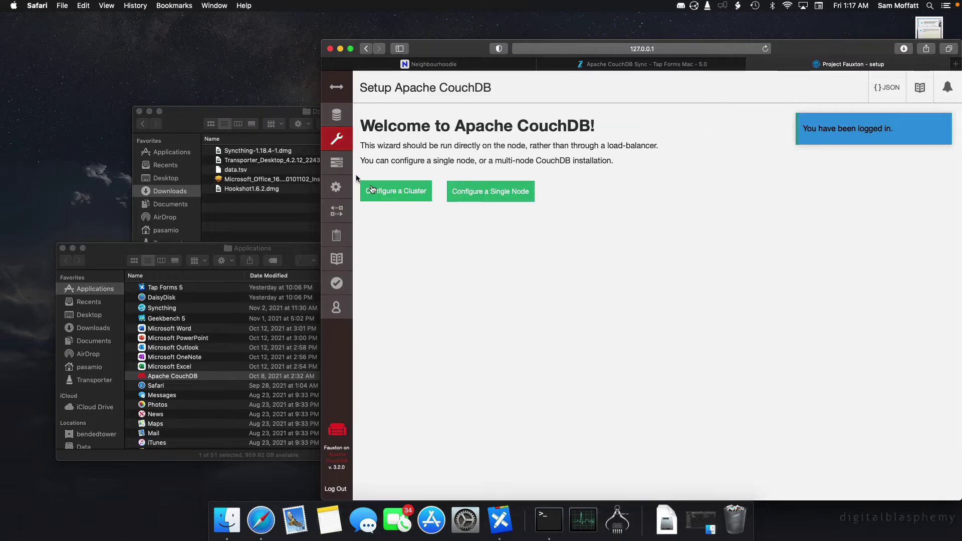
left_click(455, 203)
left_click(424, 154)
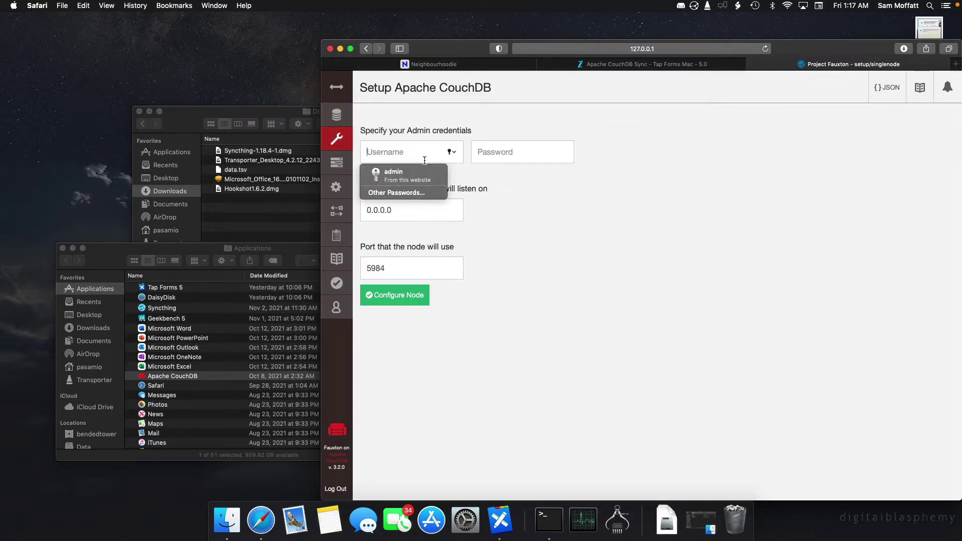
type("admin")
key("Tab")
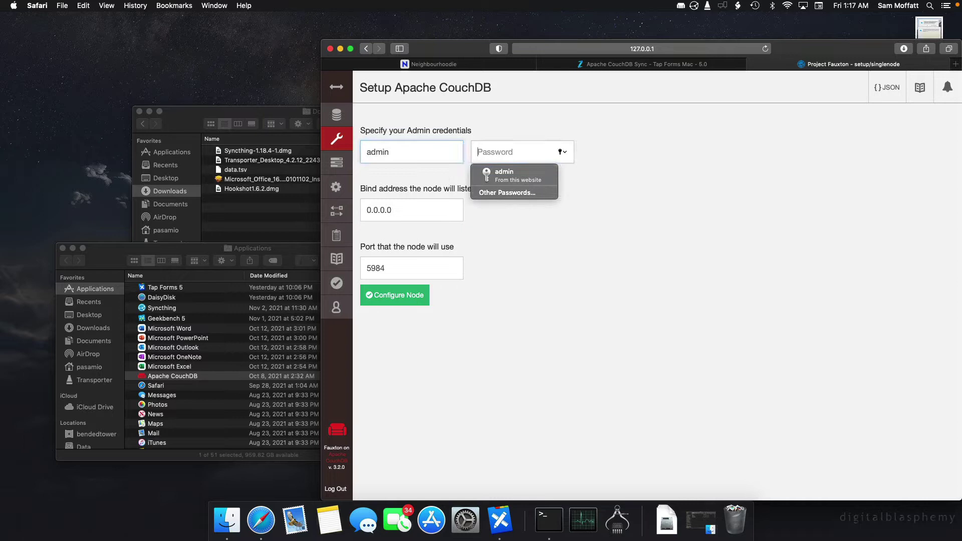
type("admin")
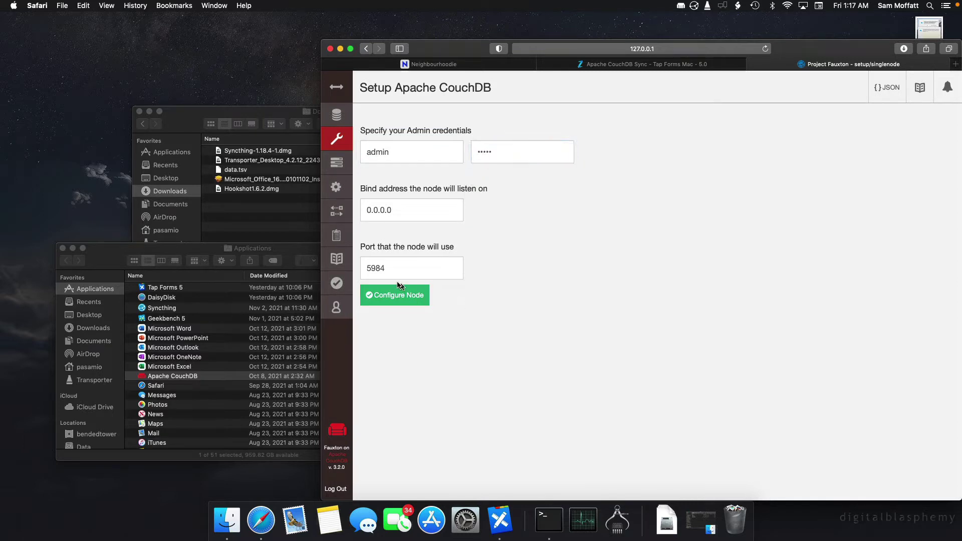
left_click(399, 299)
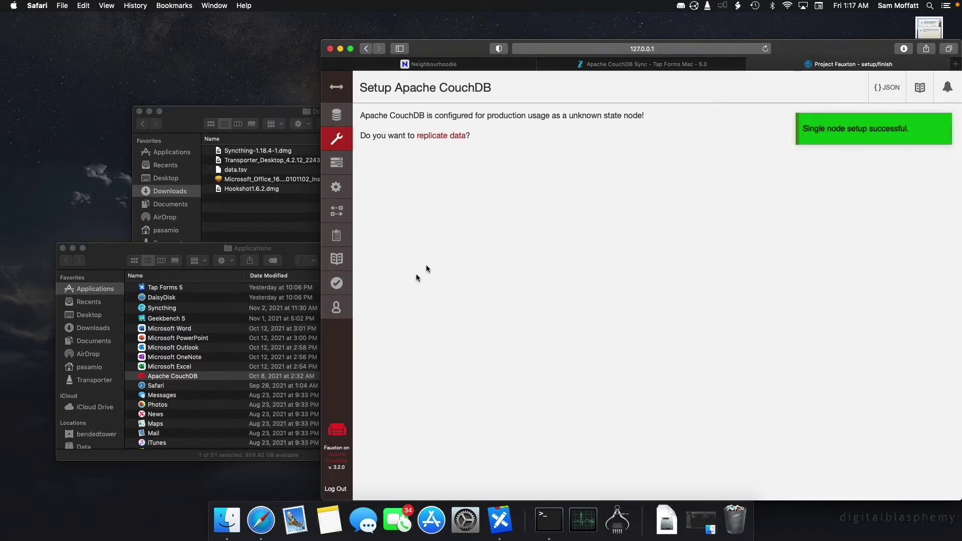
Check the Databases list now holding _replicator and _users, then bring Tap Forms 5 forward.
left_click(439, 136)
left_click(337, 115)
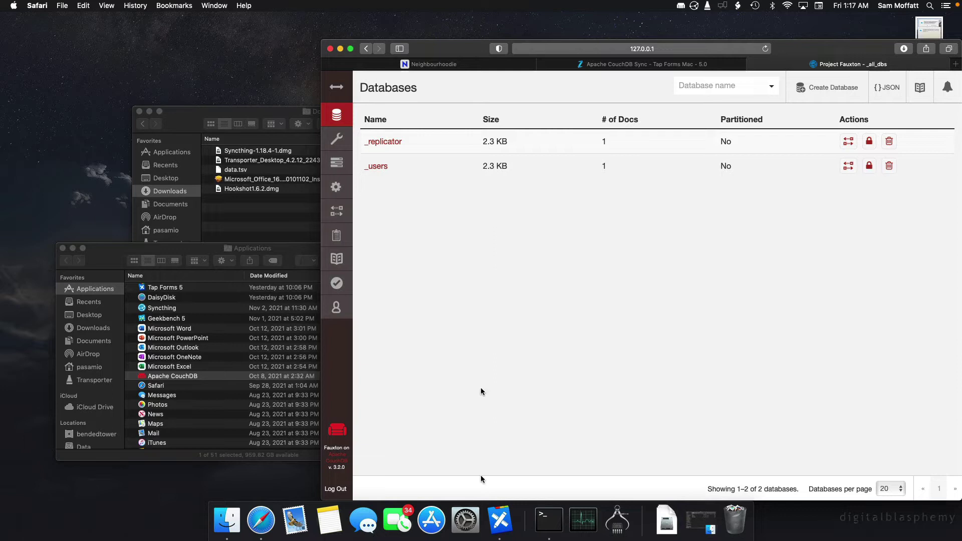
left_click(500, 521)
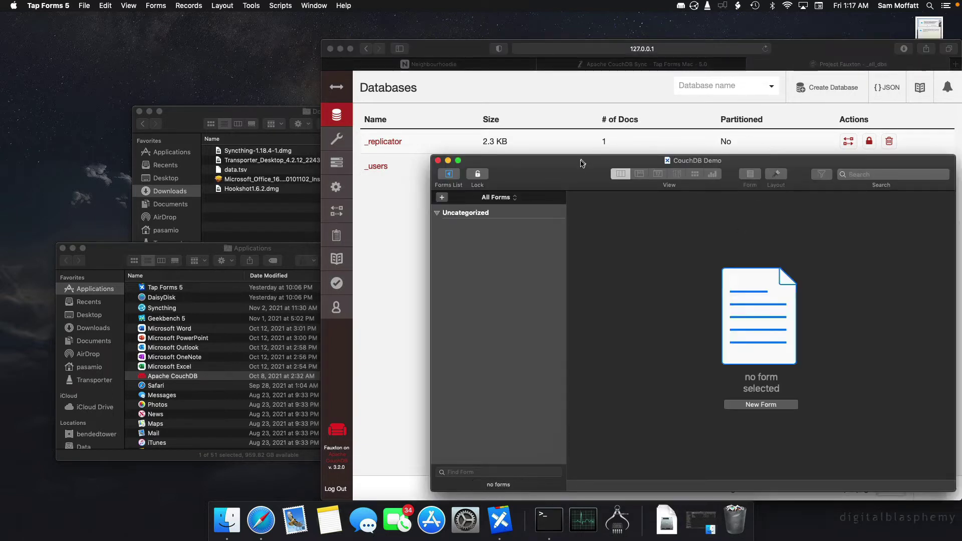
Choose Apache CouchDB as the CouchDB Demo document's sync service and begin the server address with http.
left_click_drag(582, 161, 426, 143)
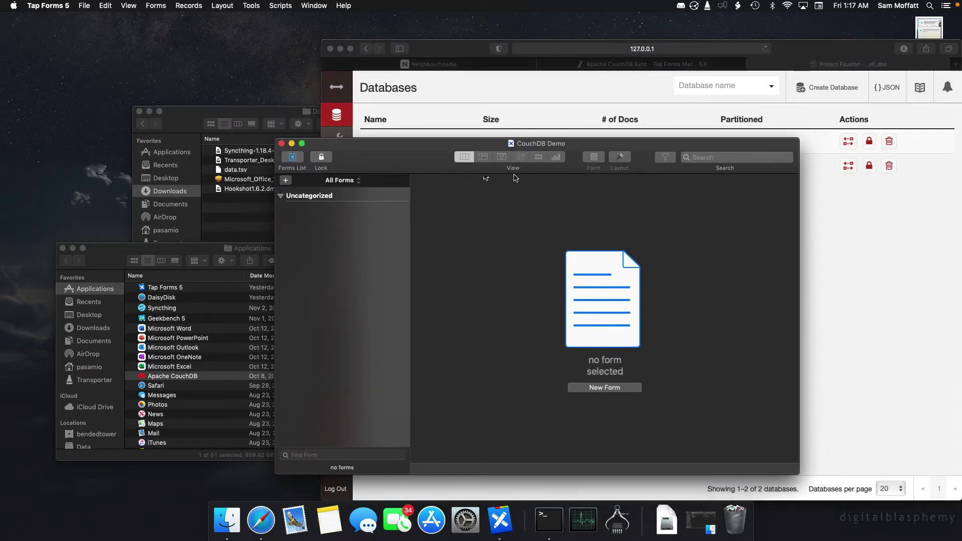
left_click(44, 7)
left_click(49, 33)
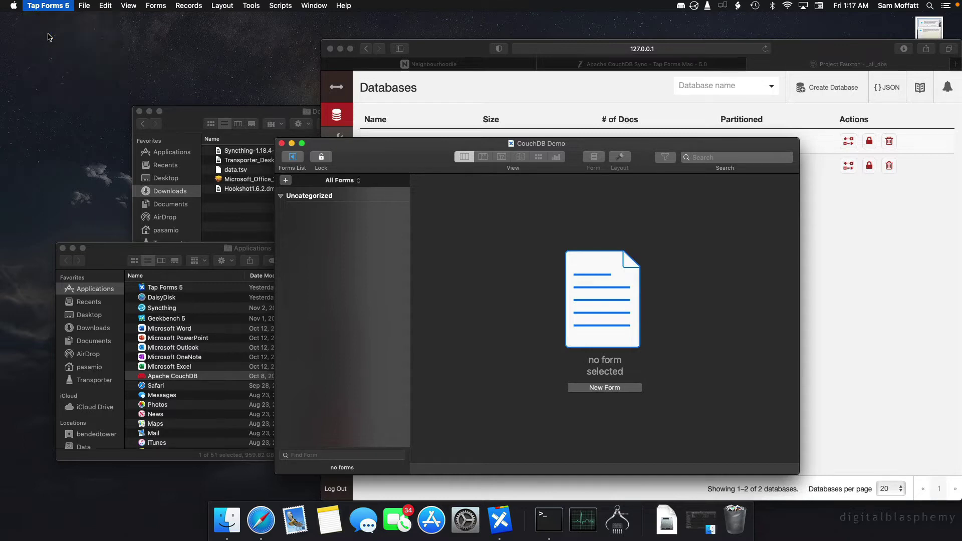
left_click(482, 193)
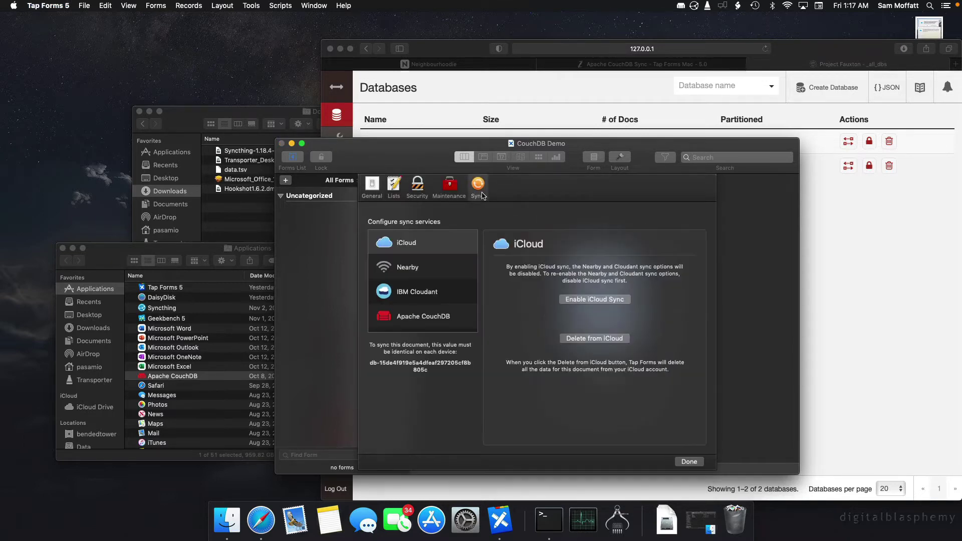
left_click(446, 316)
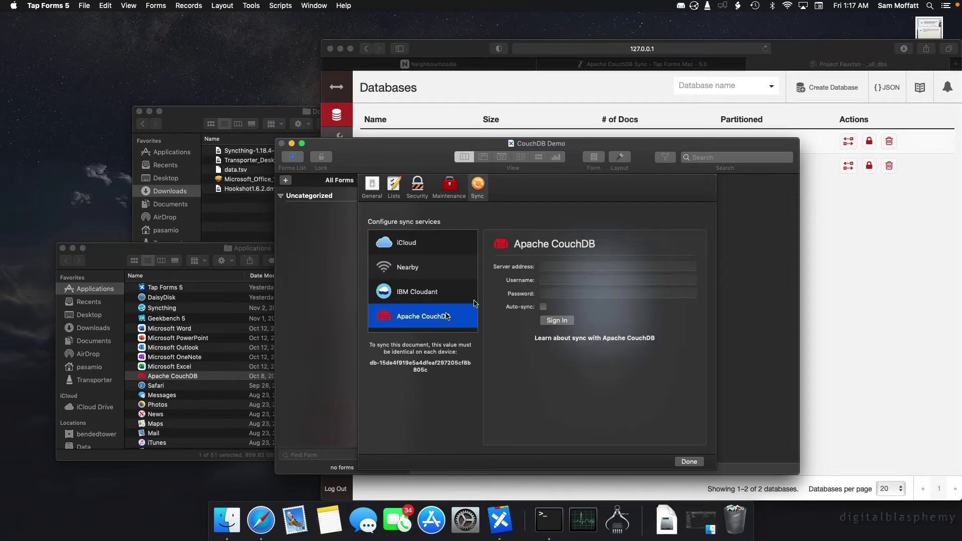
left_click(564, 266)
type("http://")
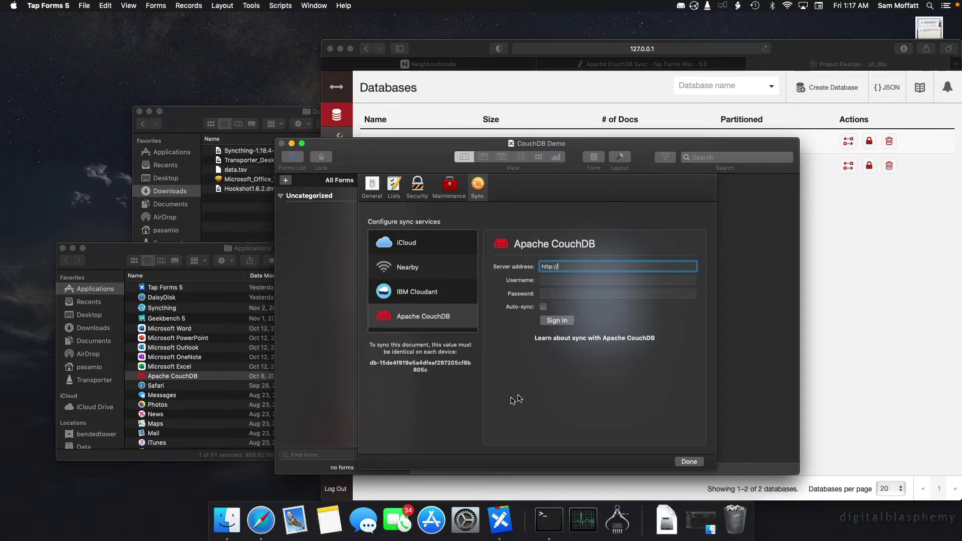
left_click(465, 522)
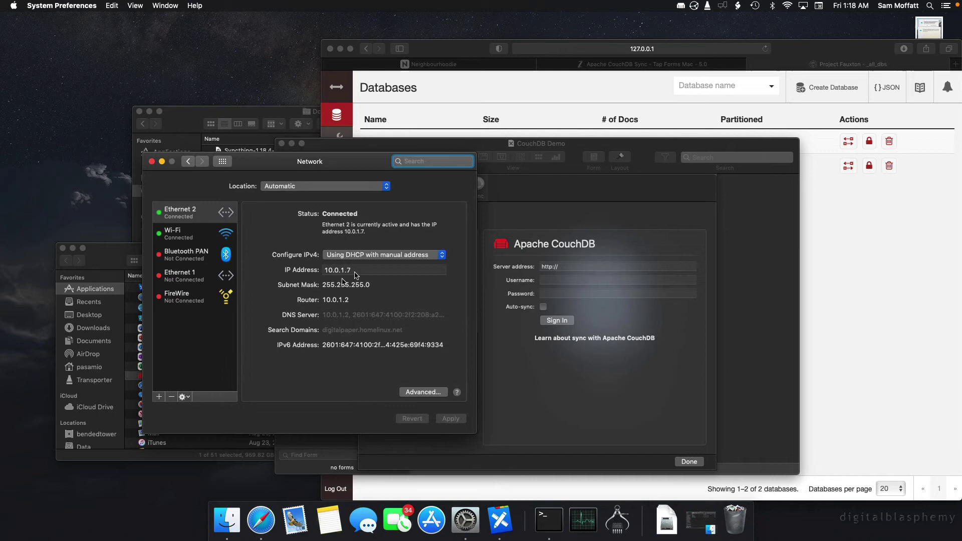
left_click(358, 269)
key("super+a")
key("super+c")
left_click(578, 276)
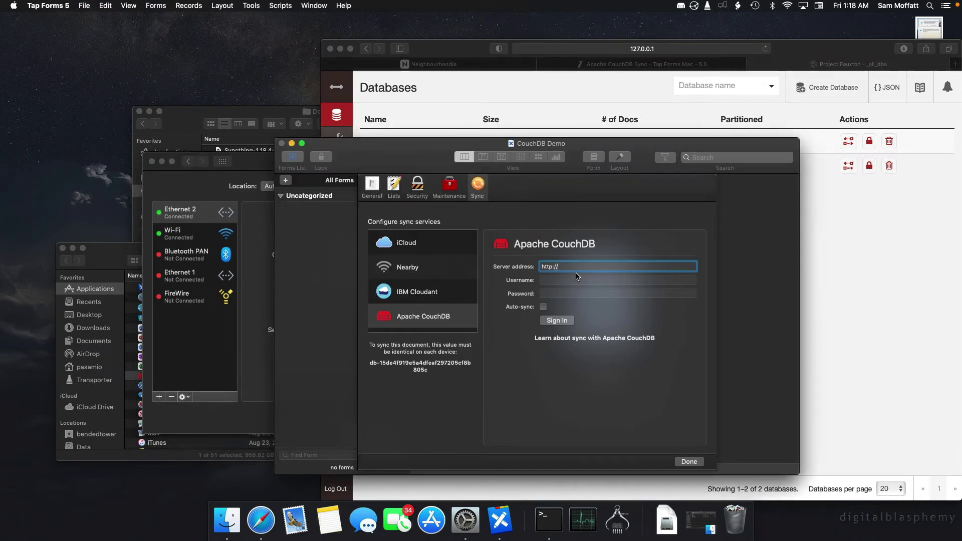
left_click(581, 266)
key("super+v")
type(":5984")
Enter the admin username and password, enable auto-sync, and sign in to the server.
key("Tab")
type("admin")
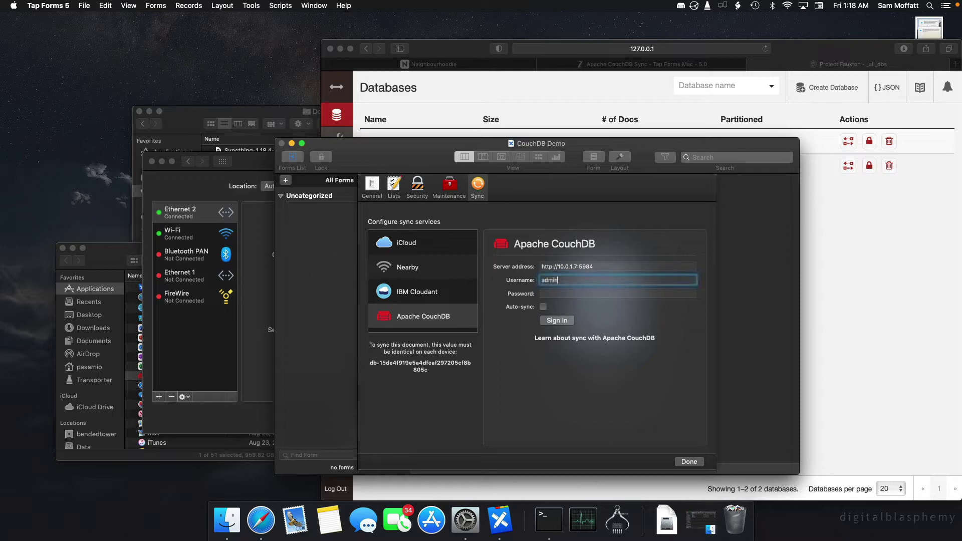
key("Tab")
type("admin")
key("Tab")
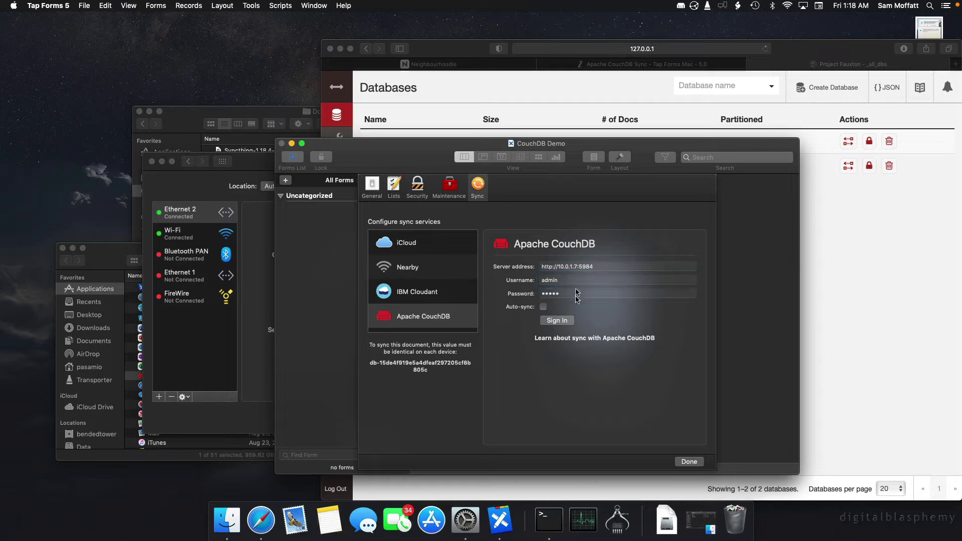
left_click(542, 307)
left_click(556, 321)
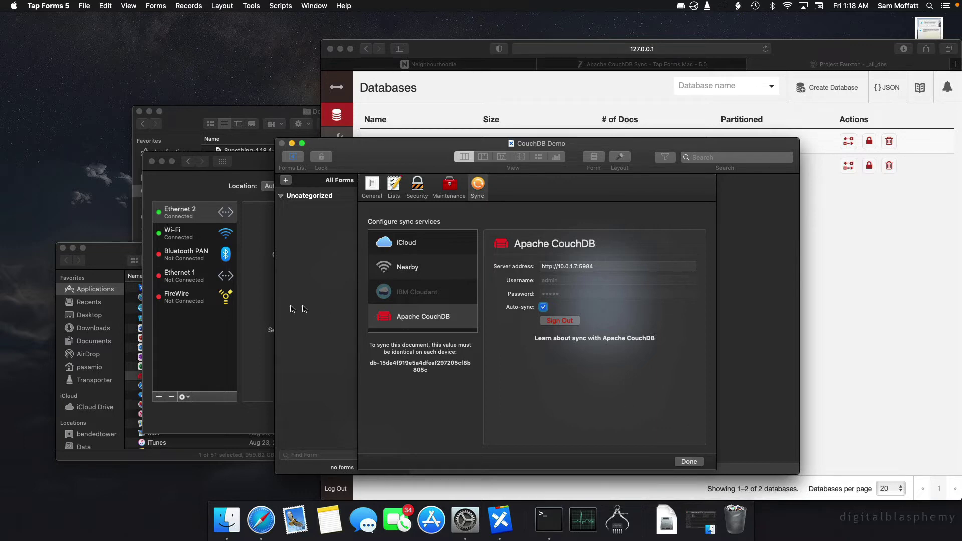
Compare Wi-Fi and Ethernet 2 IP settings, including Wi-Fi's Advanced TCP/IP addresses showing 10.0.1.7.
left_click(216, 238)
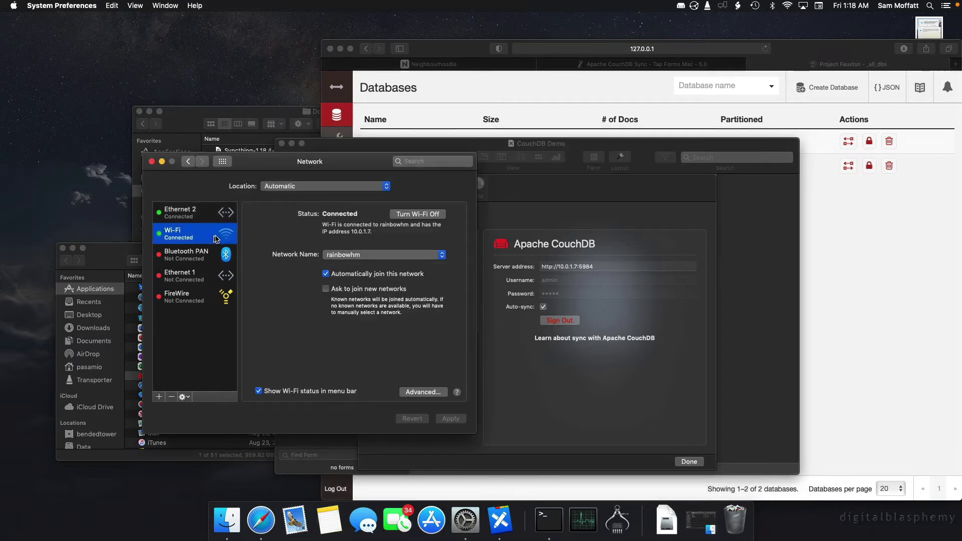
left_click(195, 217)
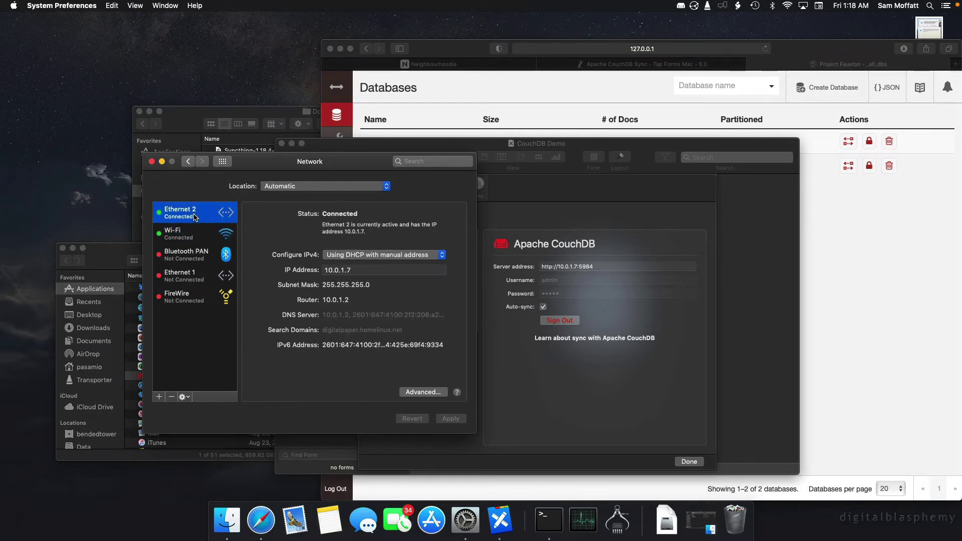
left_click(202, 241)
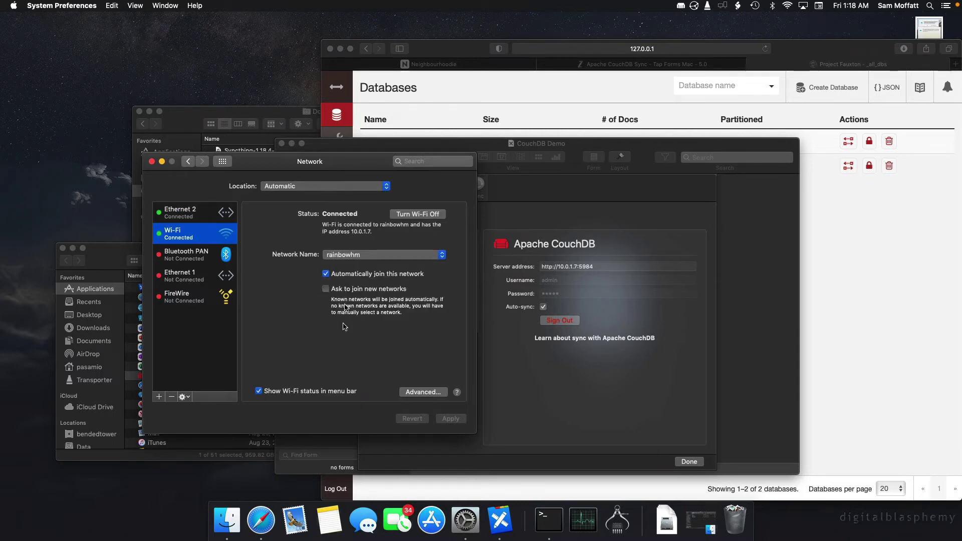
left_click(443, 393)
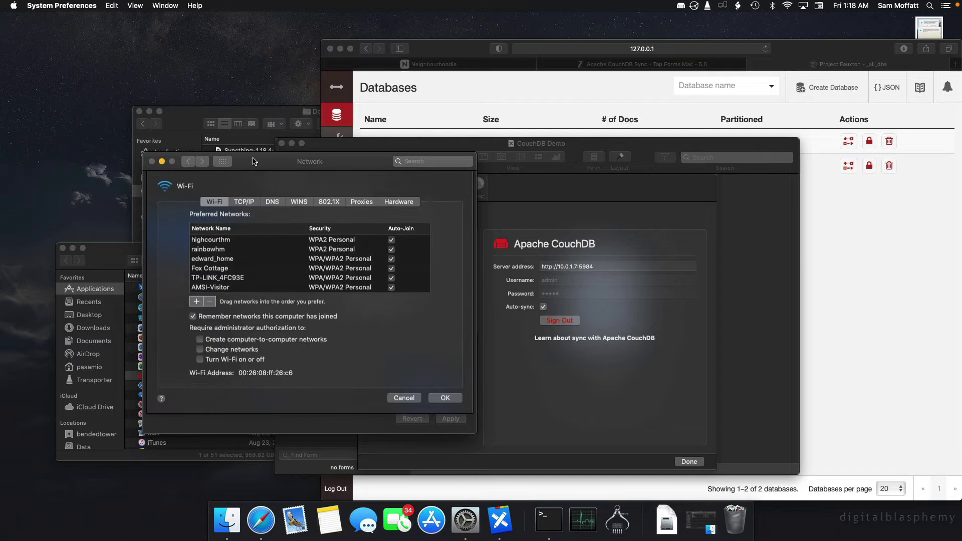
left_click(243, 203)
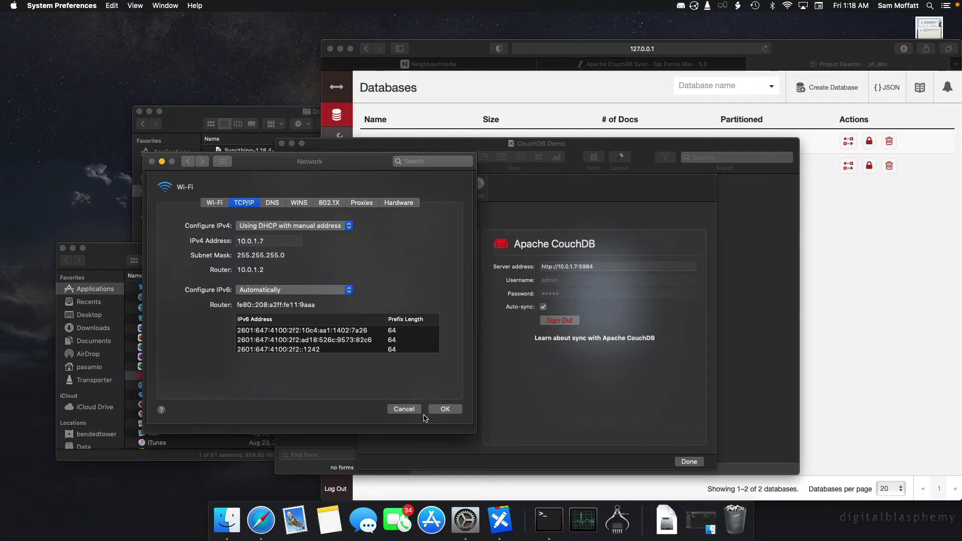
left_click(443, 410)
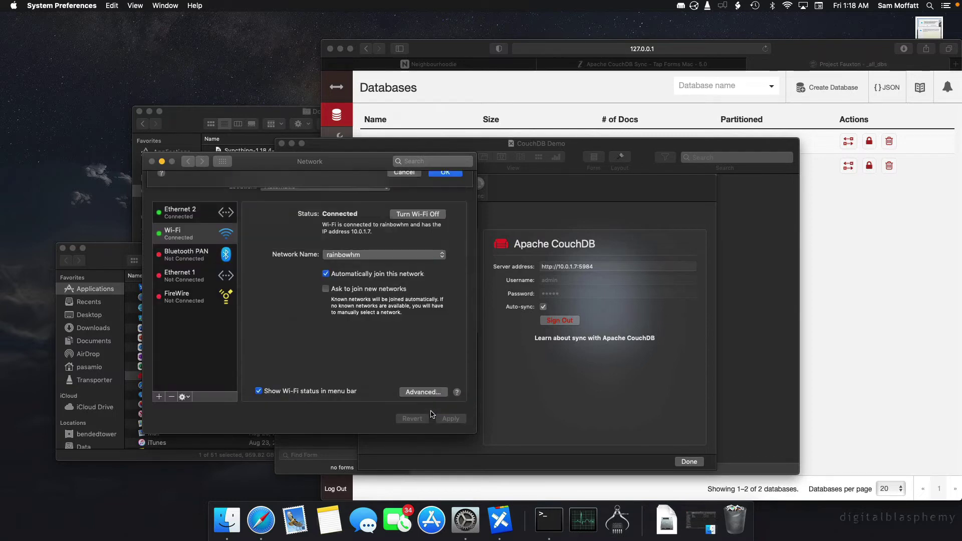
left_click(193, 218)
left_click(191, 237)
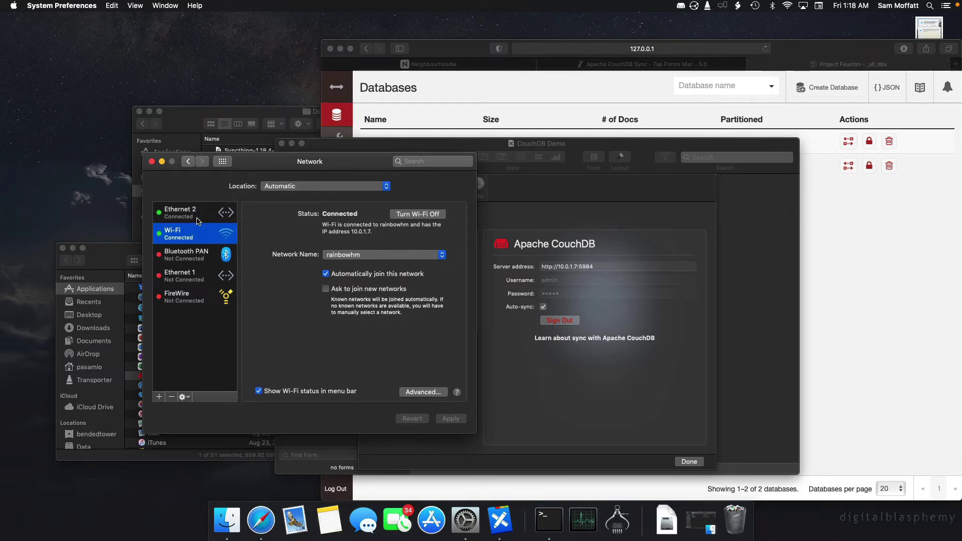
left_click(198, 214)
left_click(201, 232)
Reload Fauxton's database list and open the new empty db-15de4f919e5a… database.
left_click(532, 424)
left_click(526, 103)
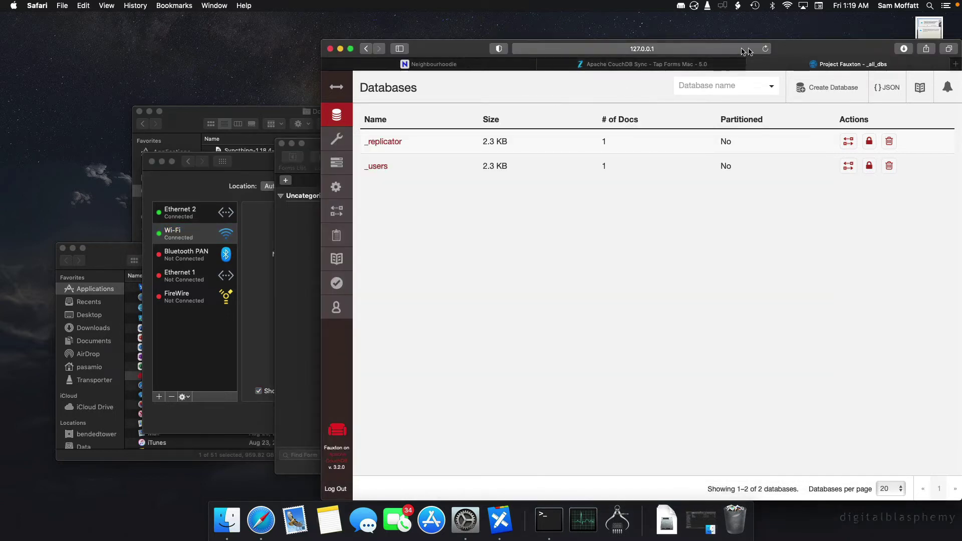
left_click(766, 49)
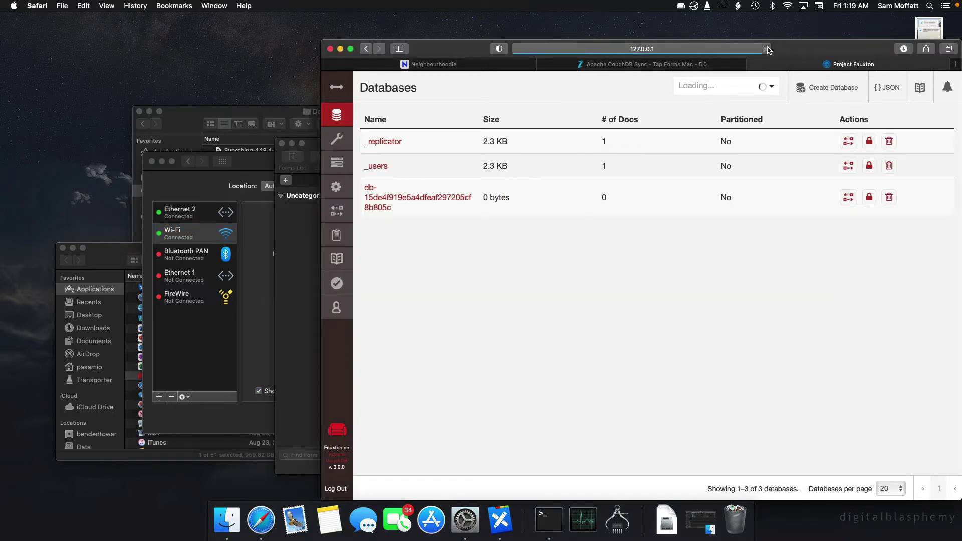
left_click(374, 205)
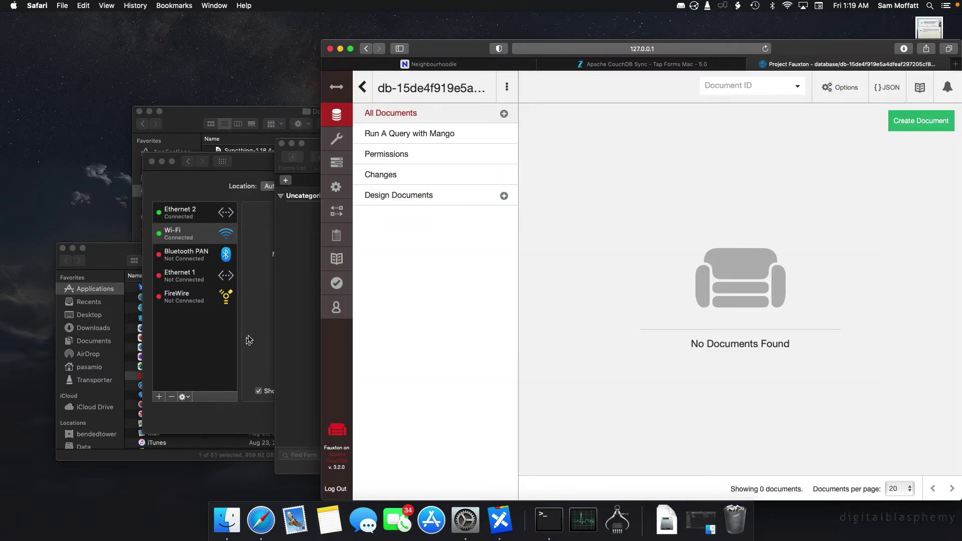
left_click(298, 319)
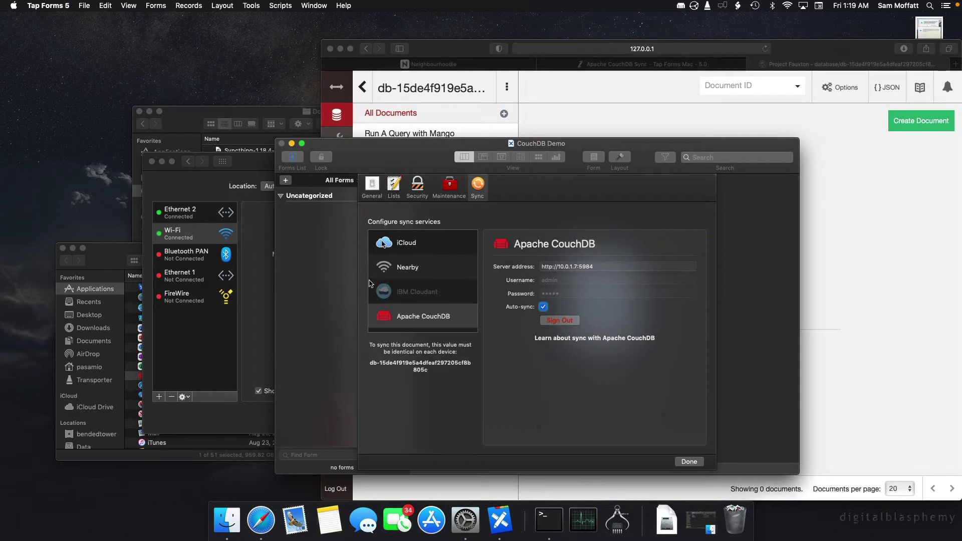
Add a new form named My First Form.
left_click(688, 458)
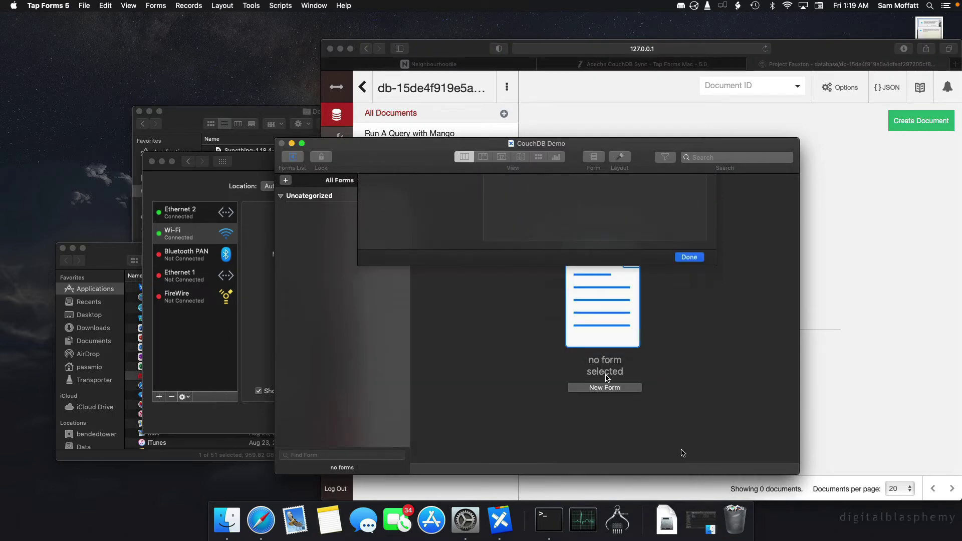
left_click(287, 181)
left_click(795, 212)
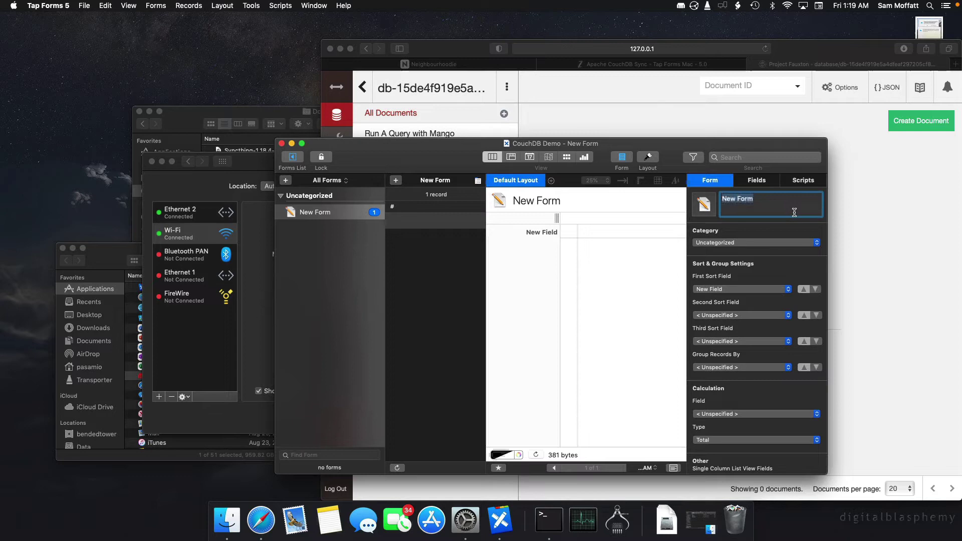
type("MY")
key("BackSpace")
key("BackSpace")
key("BackSpace")
key("BackSpace")
key("BackSpace")
key("Return")
Rename the form's field to My First Field and enter the record value My First Record.
left_click(753, 181)
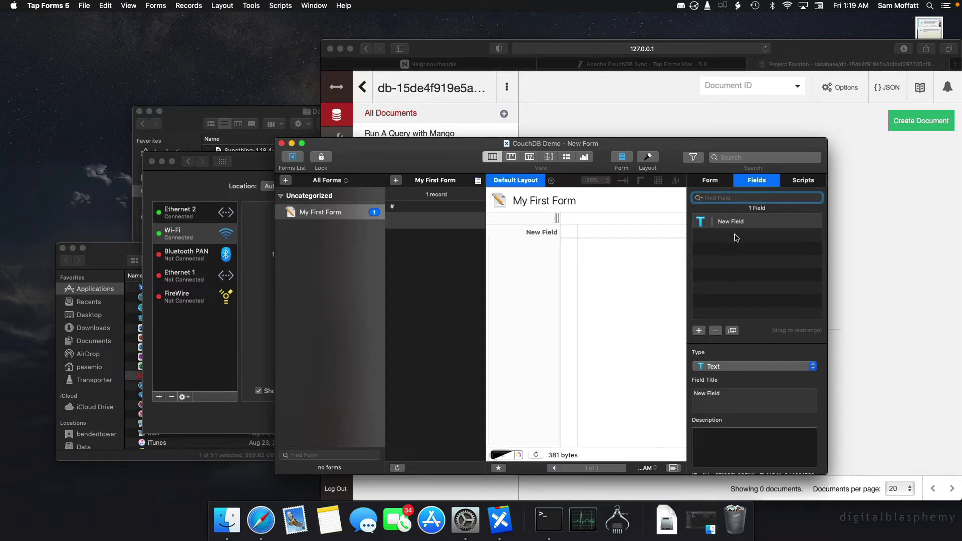
left_click(712, 392)
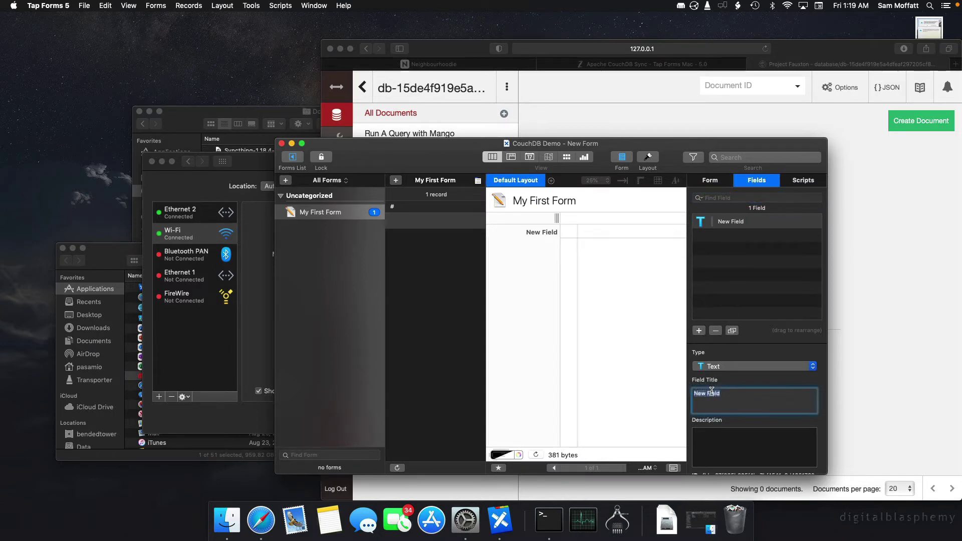
type("My First Field")
key("Return")
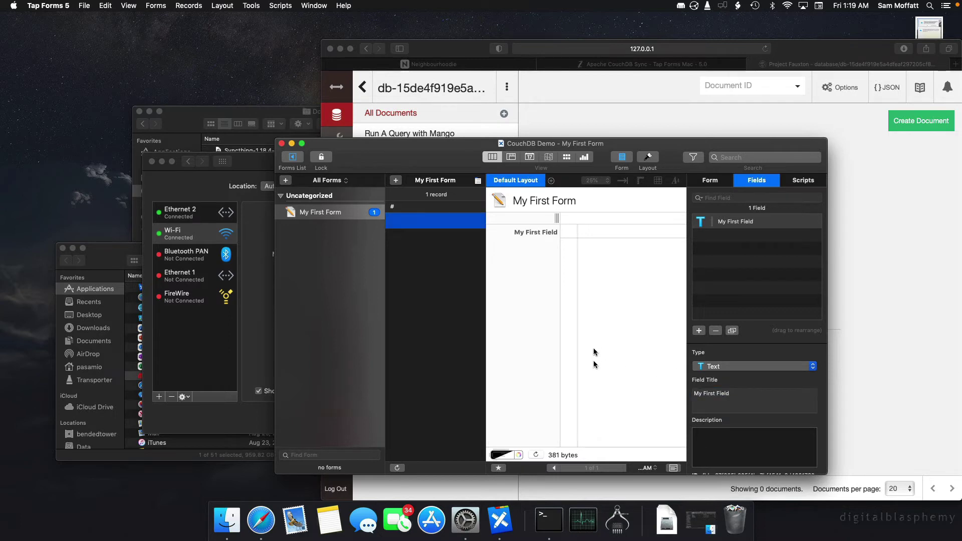
left_click(595, 231)
type("My First Record")
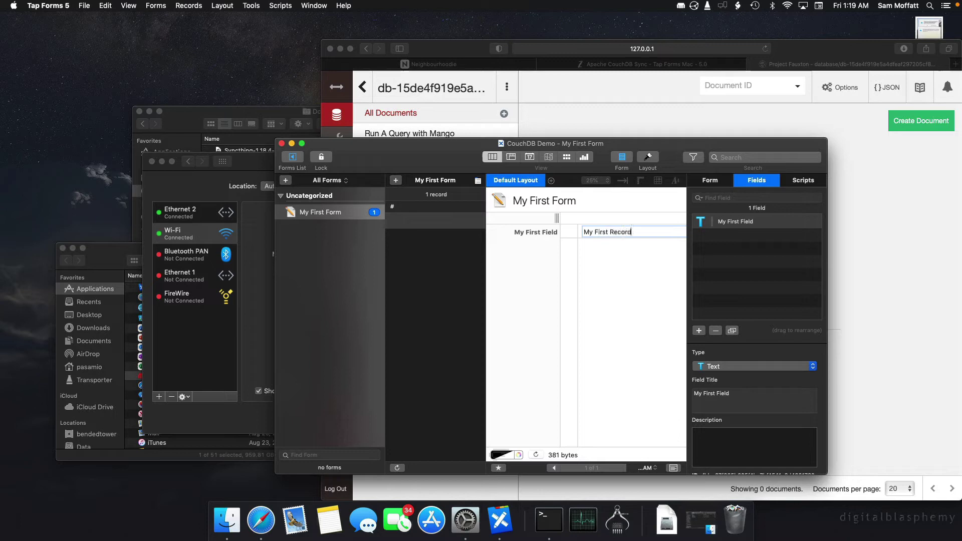
key("Return")
Reload Fauxton and check the field document's my_first_field and My First Field values.
left_click(572, 116)
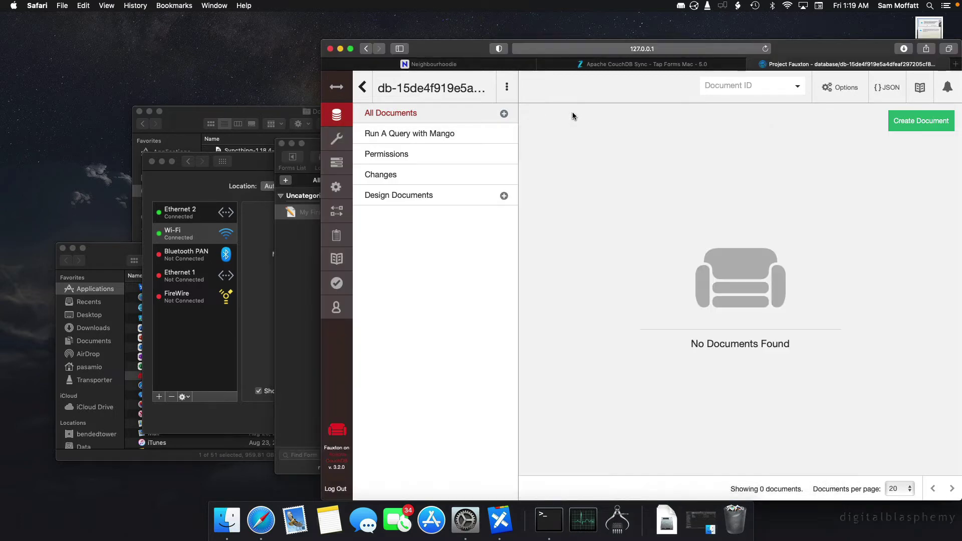
left_click(764, 50)
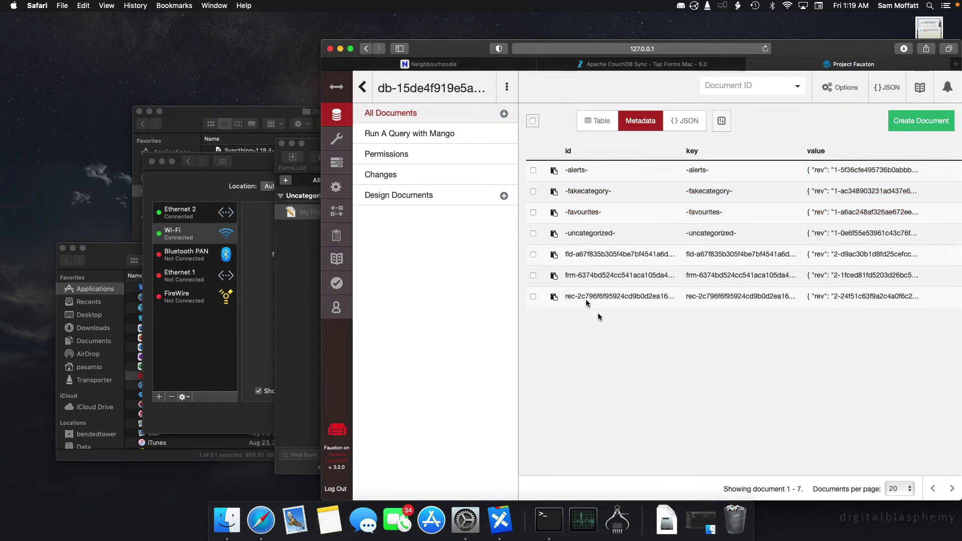
left_click(579, 255)
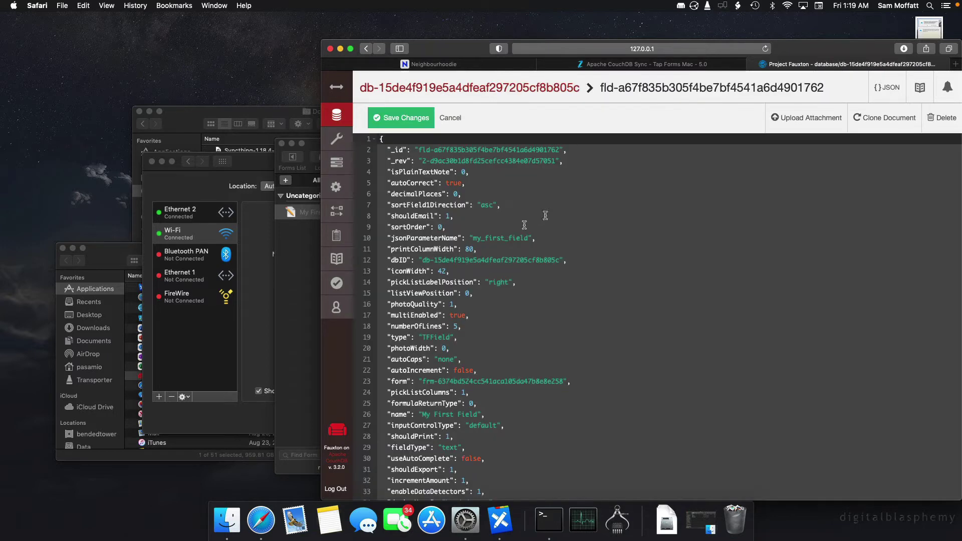
left_click_drag(473, 240, 530, 243)
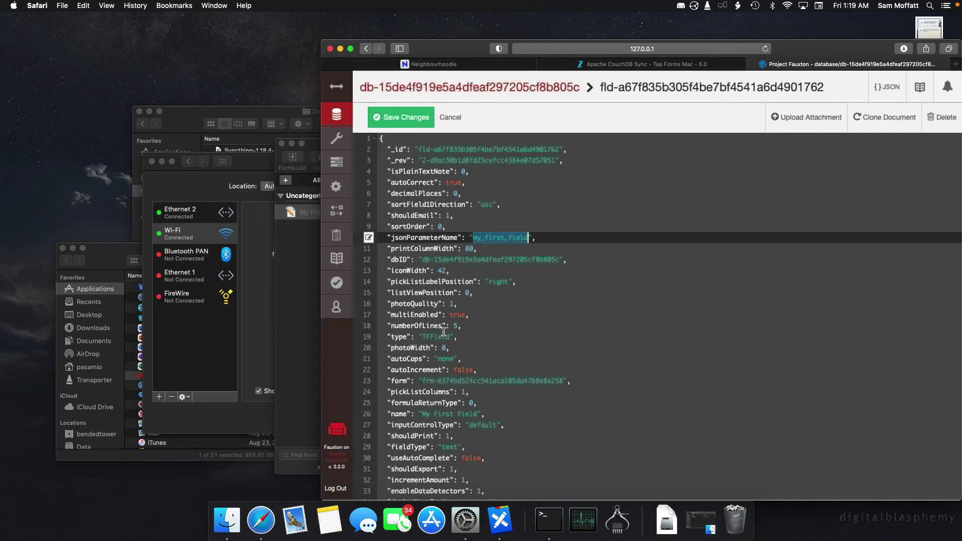
left_click_drag(422, 415, 454, 414)
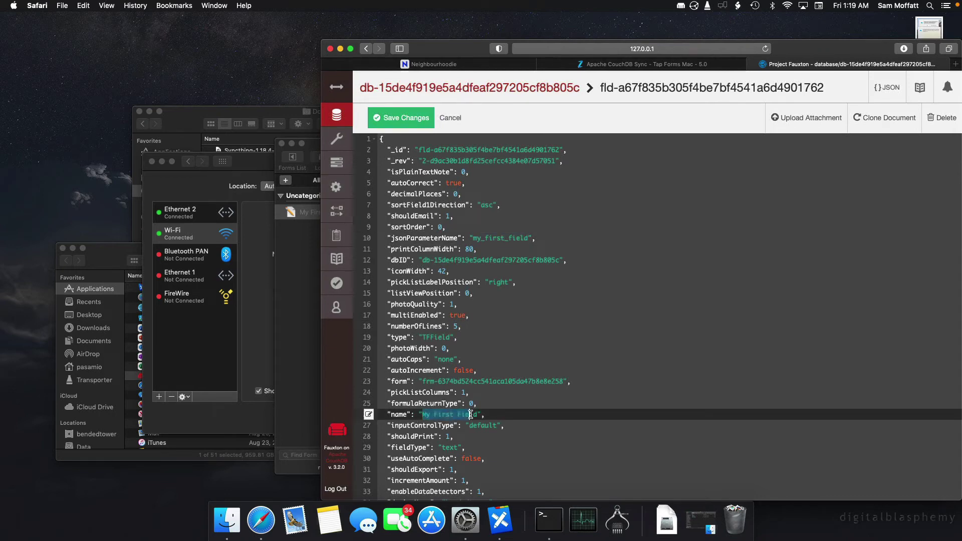
left_click(454, 117)
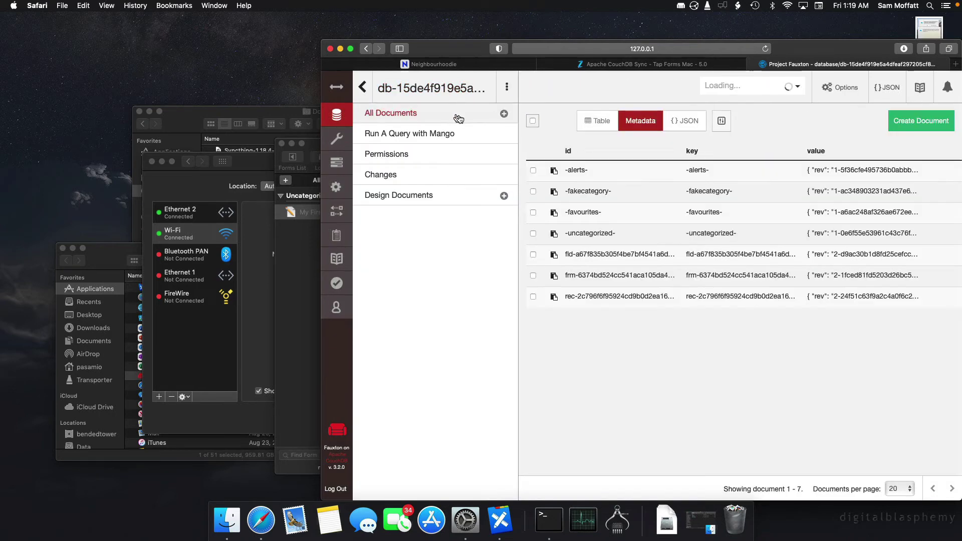
Inspect the form document's My First Form name, device name and icon attachment.
left_click(577, 275)
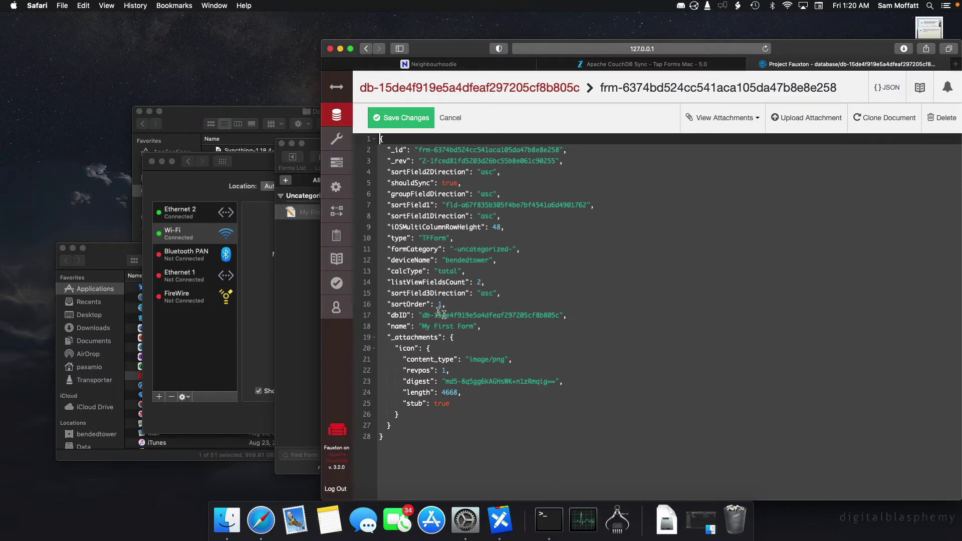
left_click_drag(424, 337, 470, 326)
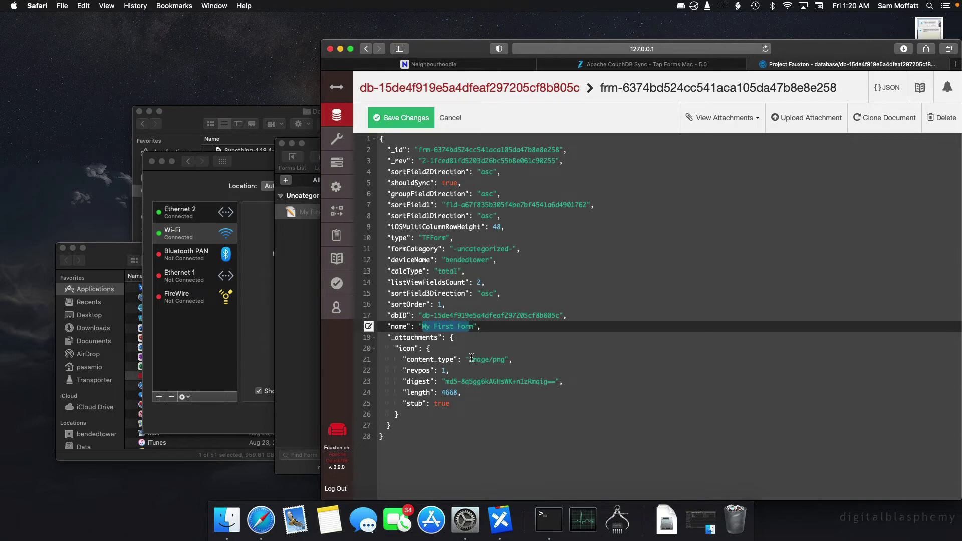
double_click(456, 260)
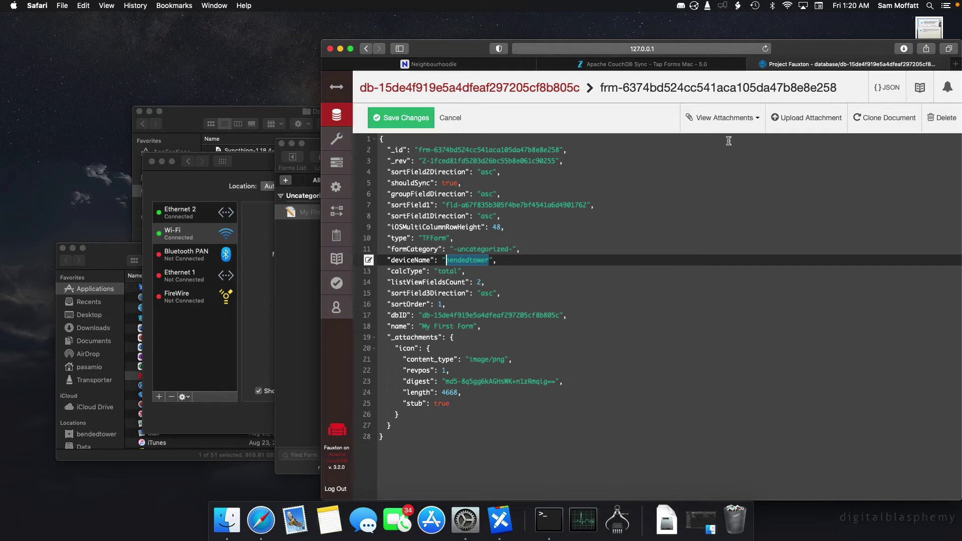
left_click(728, 125)
left_click(728, 134)
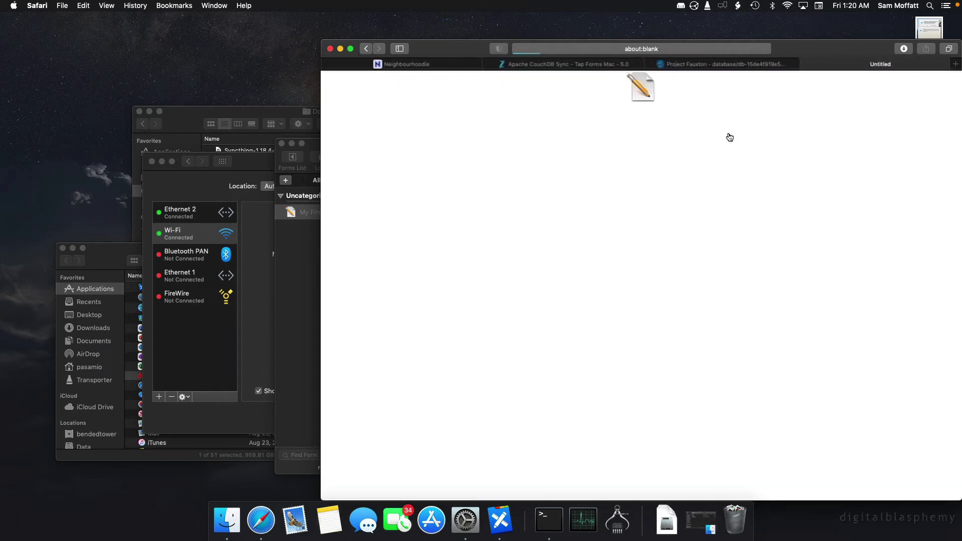
left_click(802, 65)
left_click(494, 90)
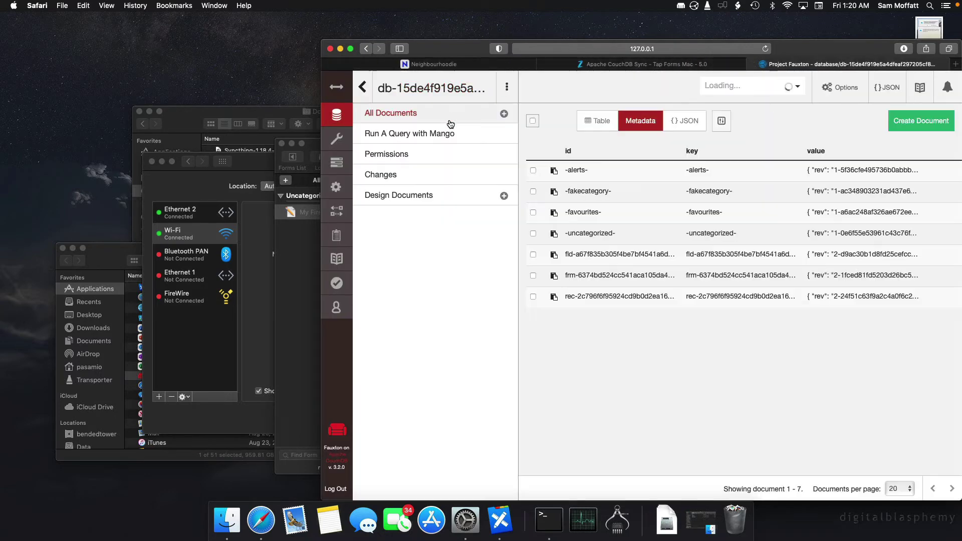
Check the record document's 'My First Record' value, then bring Network settings forward.
left_click(616, 298)
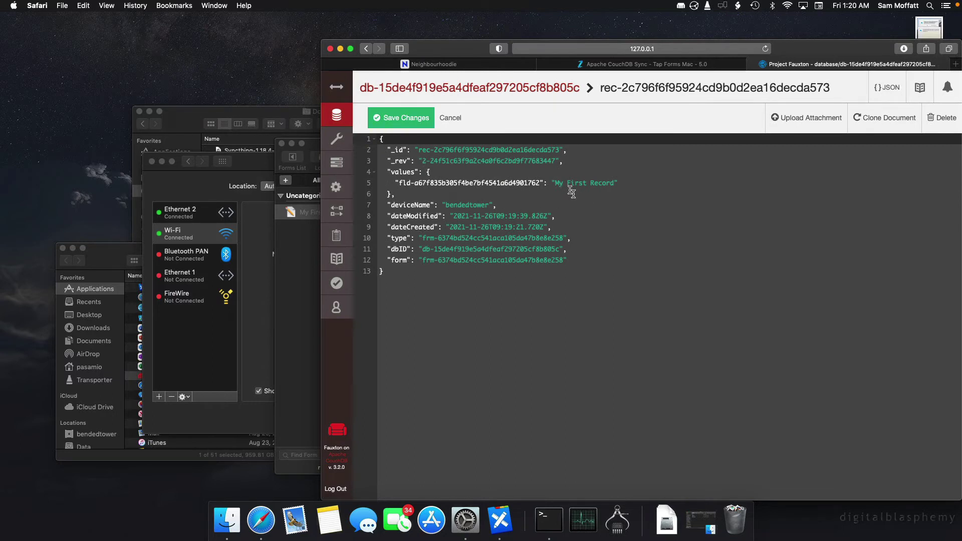
left_click_drag(556, 182, 628, 187)
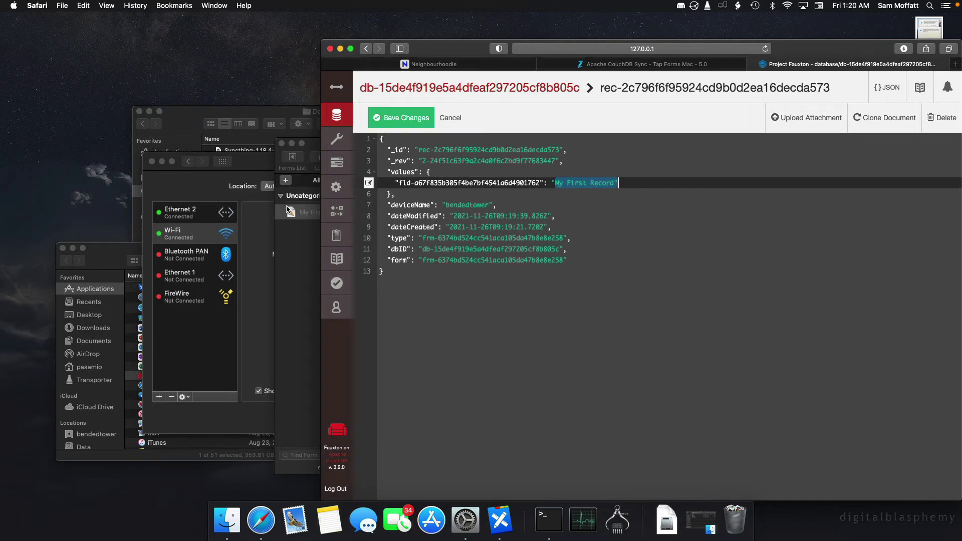
left_click(247, 208)
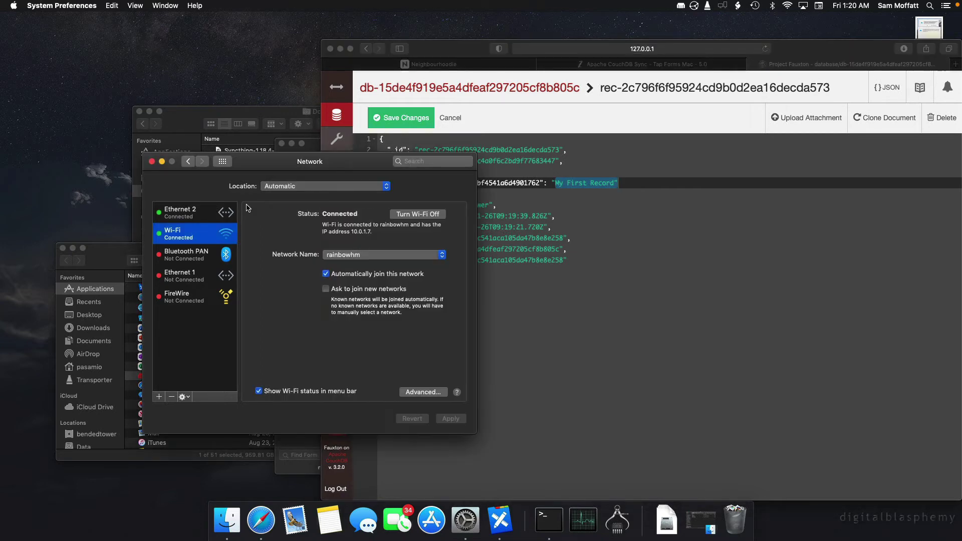
Highlight the Mac's Wi-Fi IP address 10.0.1.7, then return to the Safari record document.
left_click(352, 232)
left_click_drag(353, 233, 371, 234)
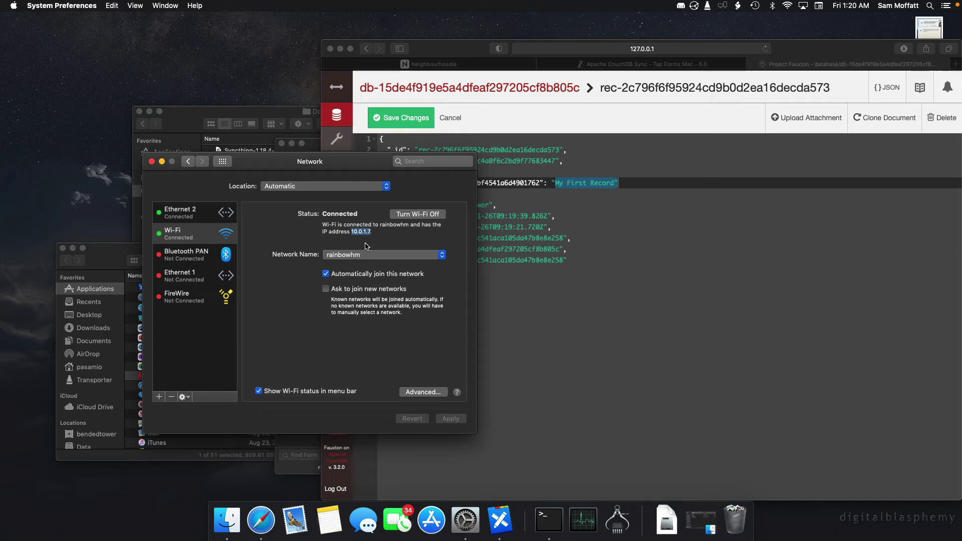
left_click(527, 286)
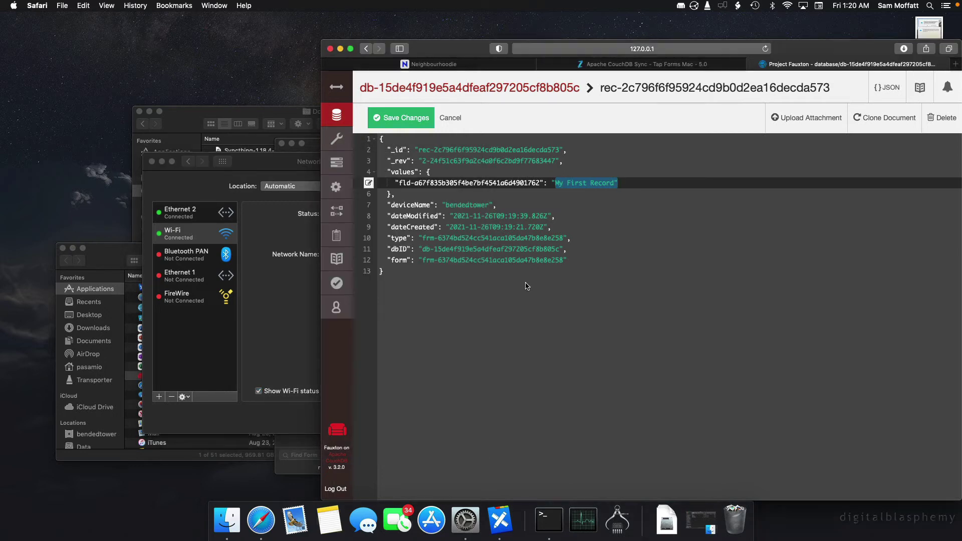
Read the Tap Forms manual's Apache CouchDB Sync page through its iOS setup and SSL sections.
left_click(654, 66)
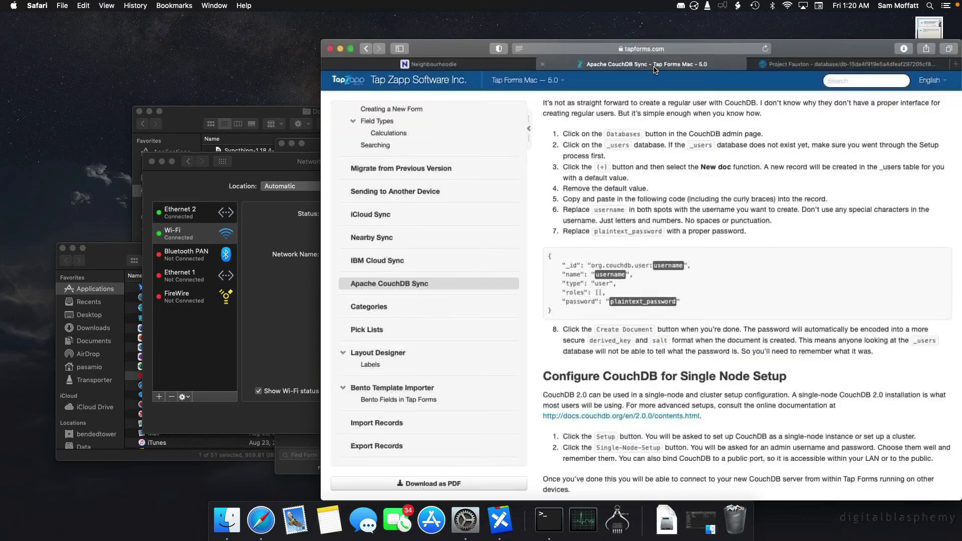
scroll(665, 237, "up", 3)
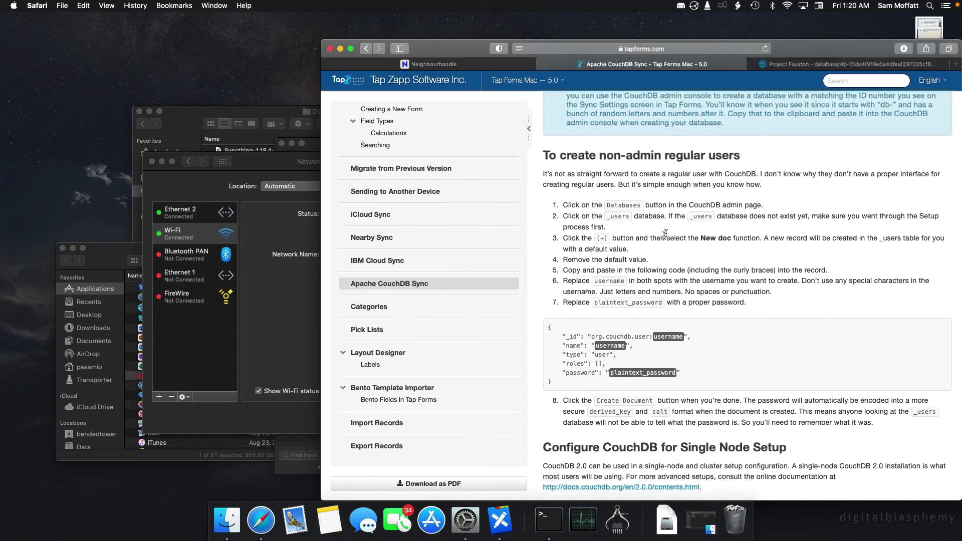
scroll(640, 287, "up", 10)
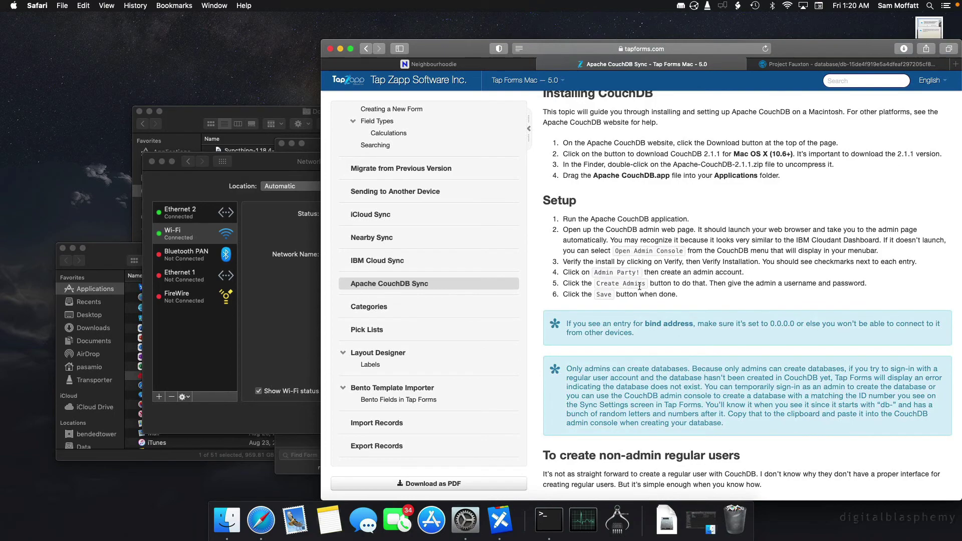
scroll(640, 286, "up", 3)
scroll(640, 287, "down", 10)
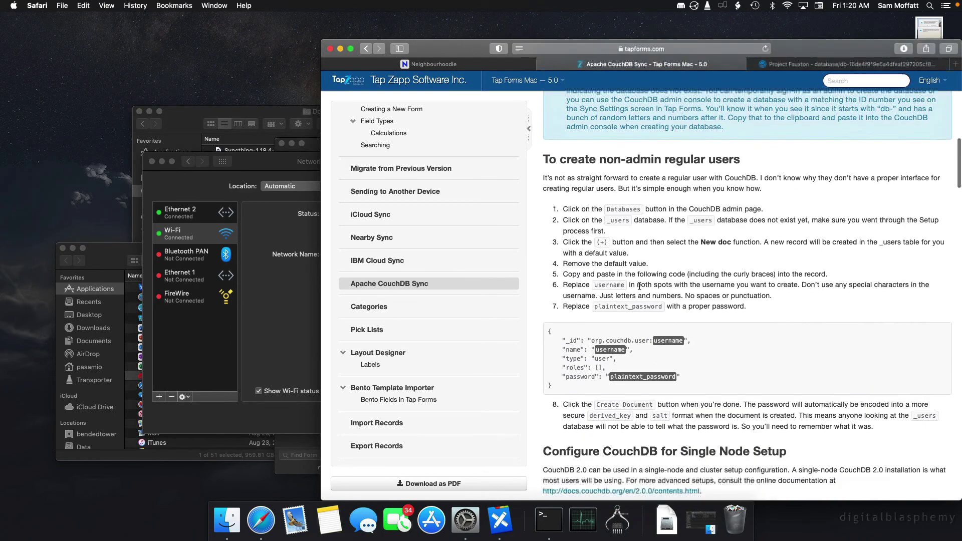
scroll(640, 286, "down", 15)
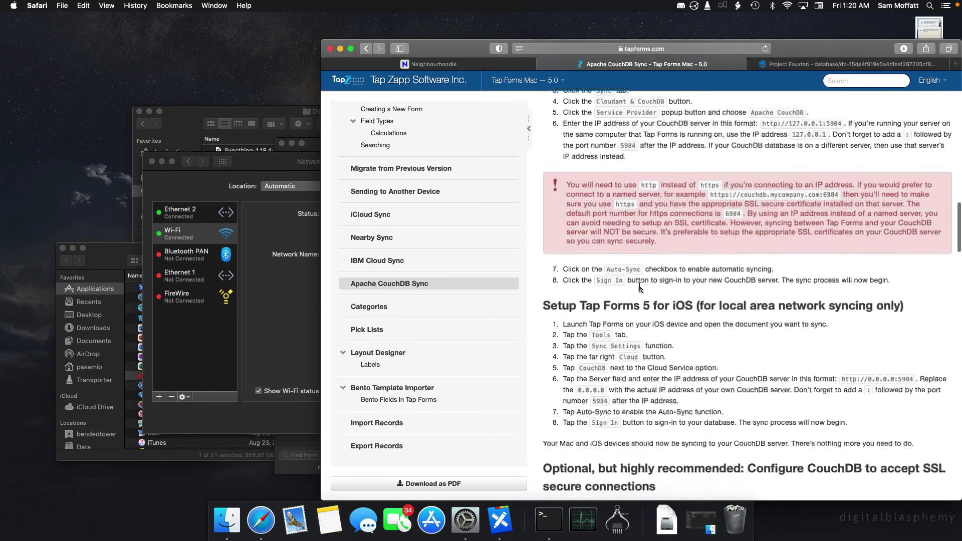
scroll(640, 288, "down", 1)
scroll(640, 287, "down", 3)
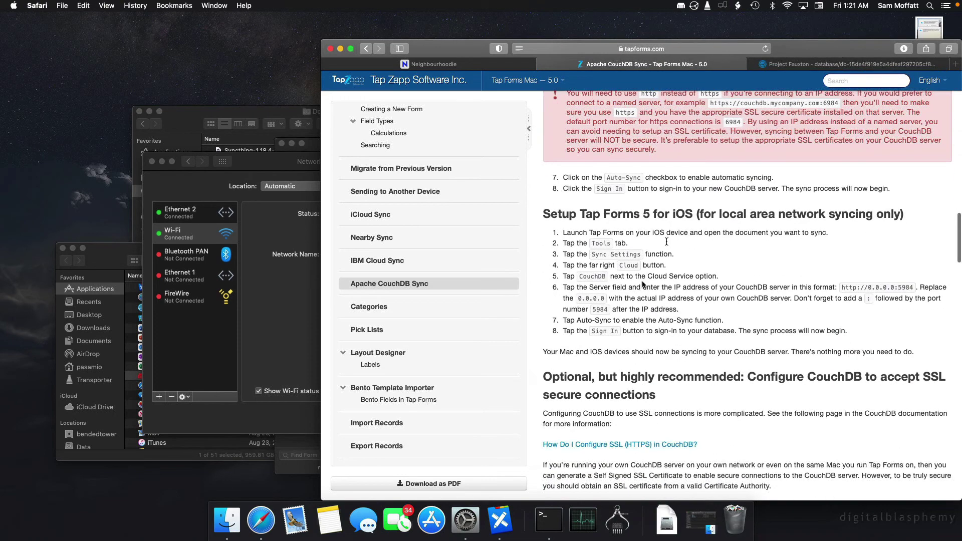
scroll(650, 327, "down", 3)
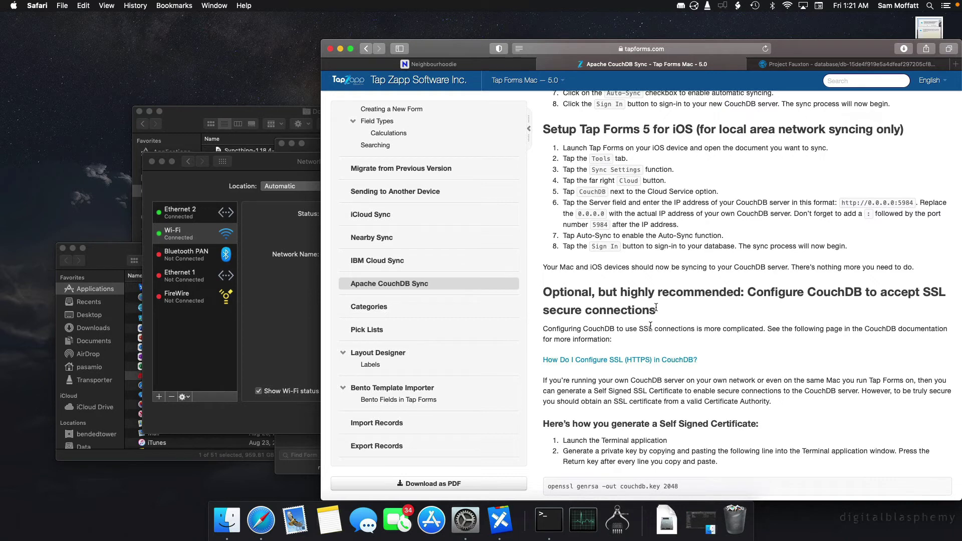
Go from the record document to Fauxton's All Documents list, then switch to Tap Forms' CouchDB Demo.
left_click(830, 64)
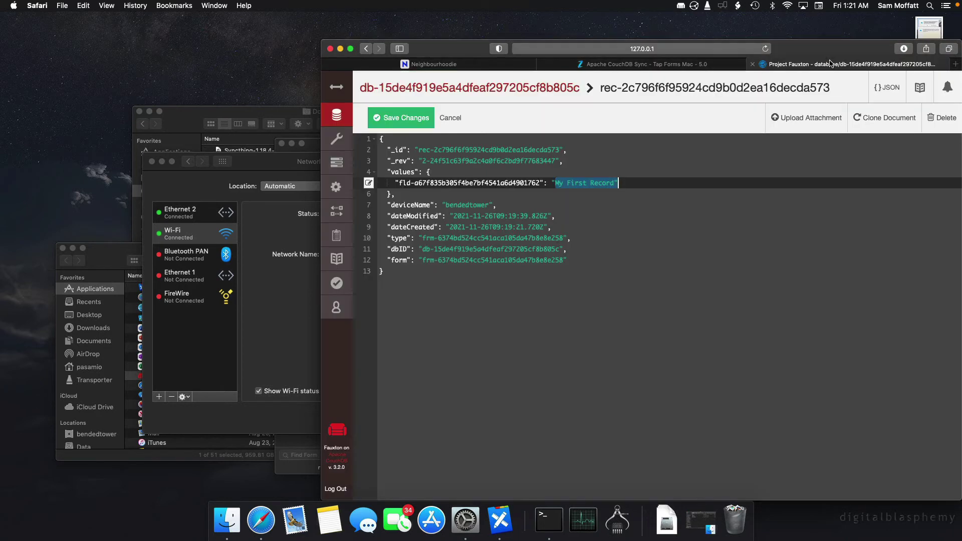
left_click(430, 339)
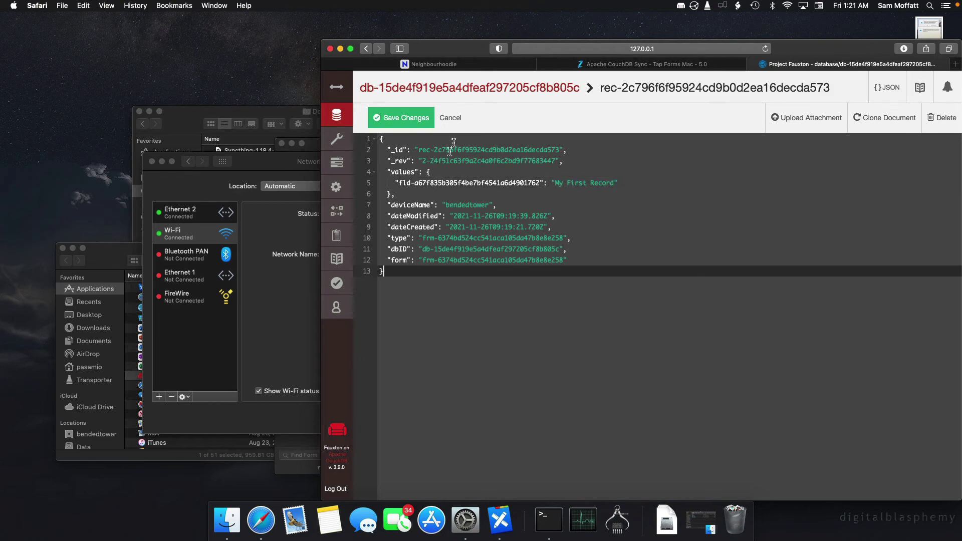
left_click(446, 117)
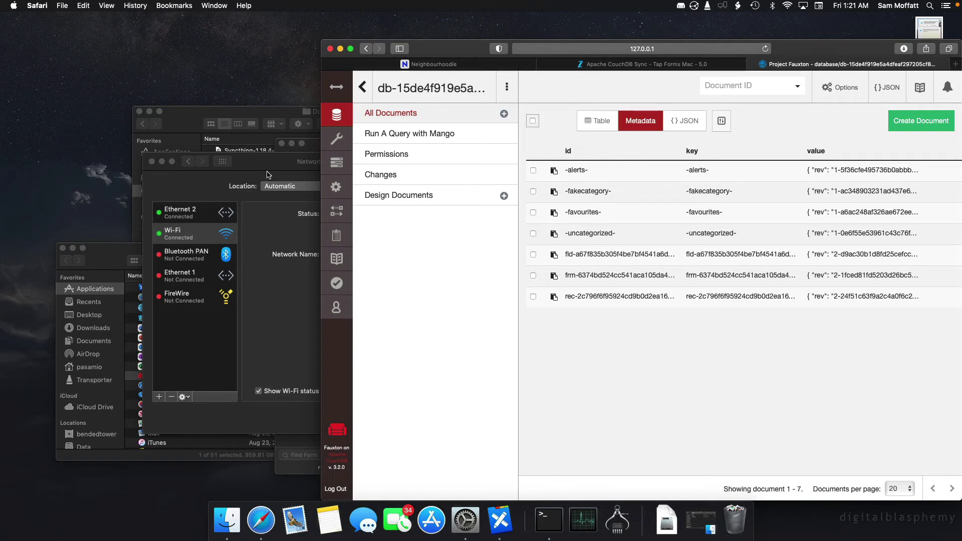
left_click(500, 521)
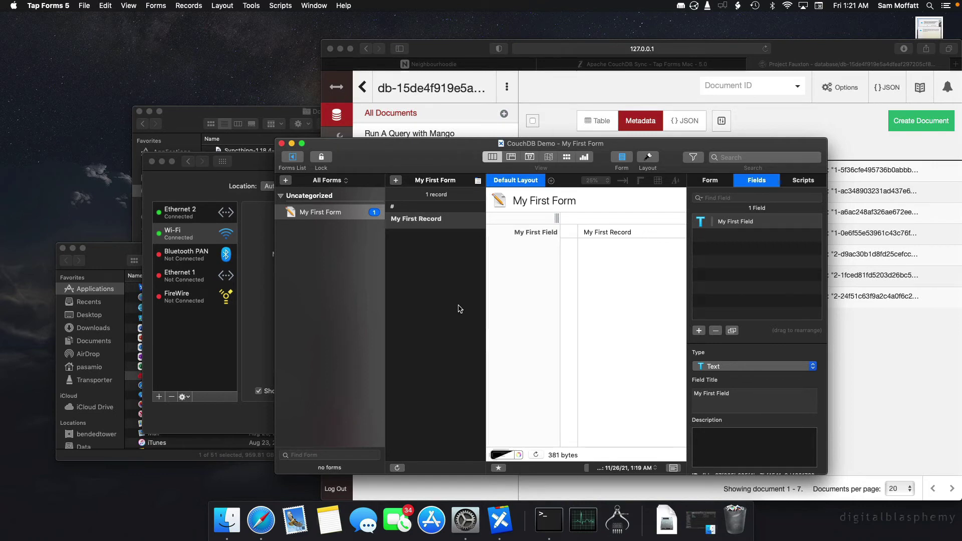
left_click(48, 6)
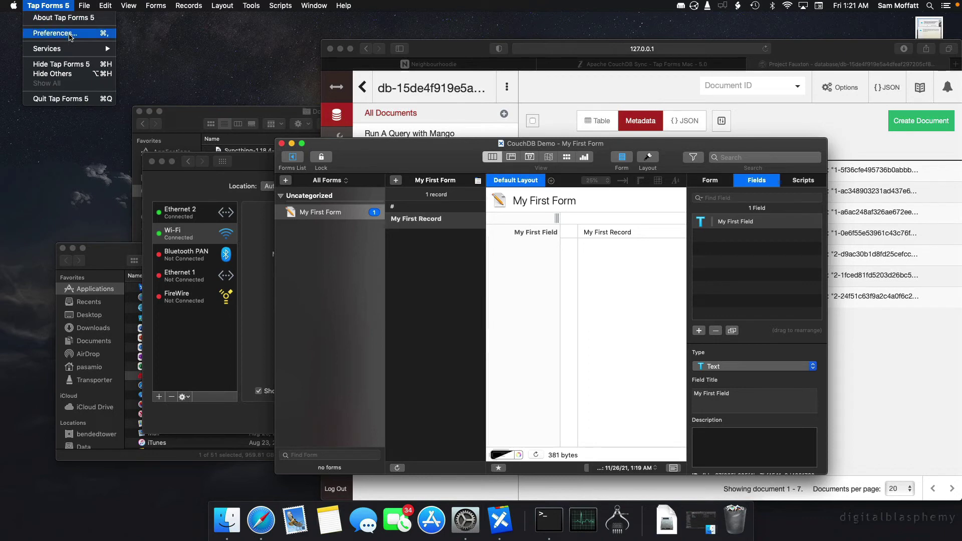
left_click(70, 35)
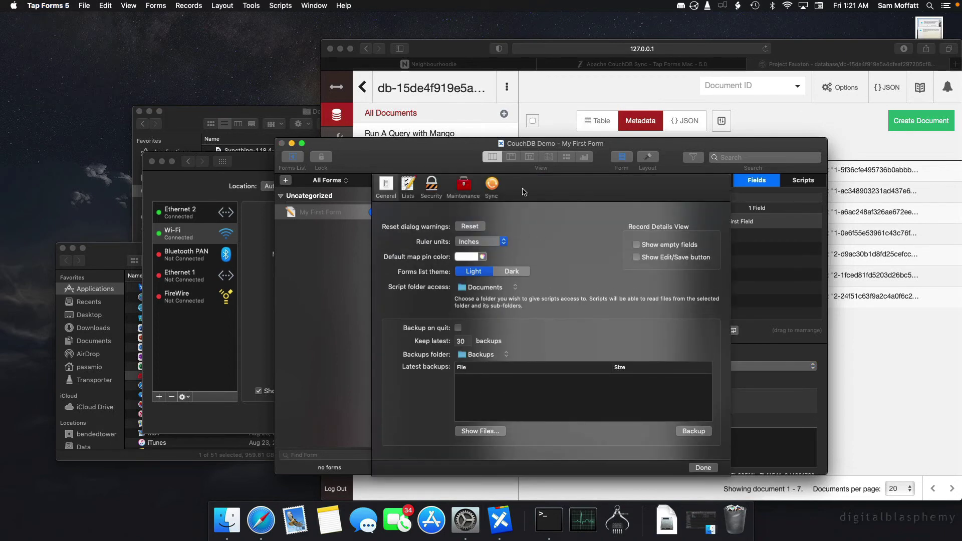
left_click(492, 186)
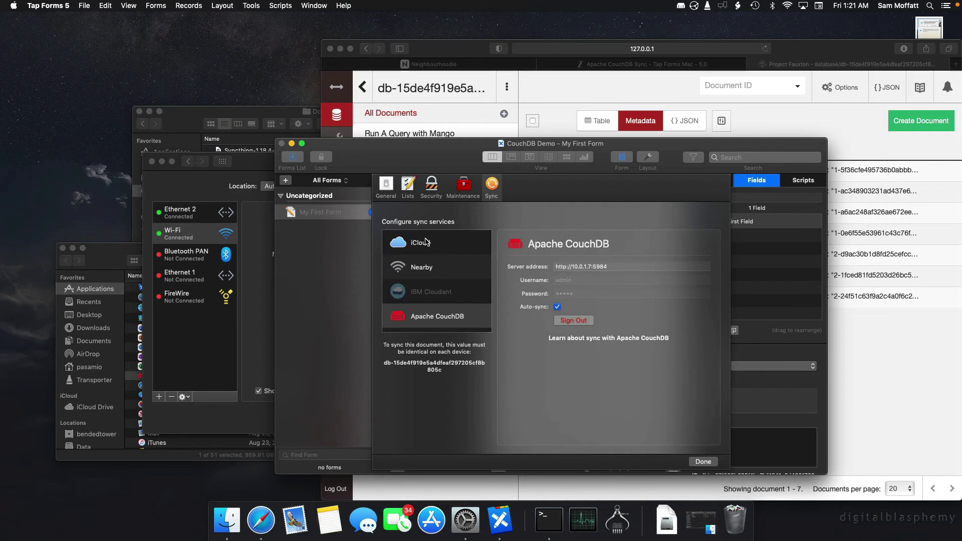
left_click(427, 242)
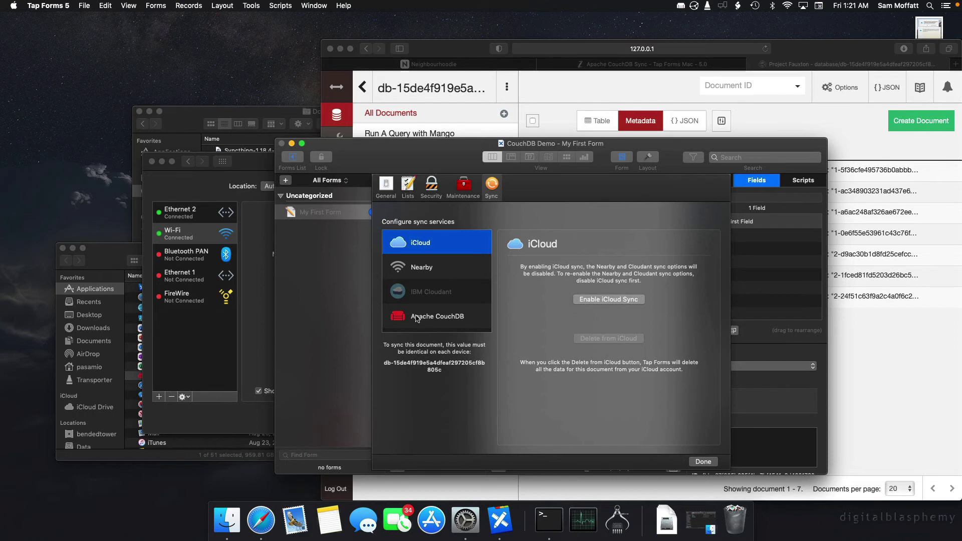
left_click(420, 317)
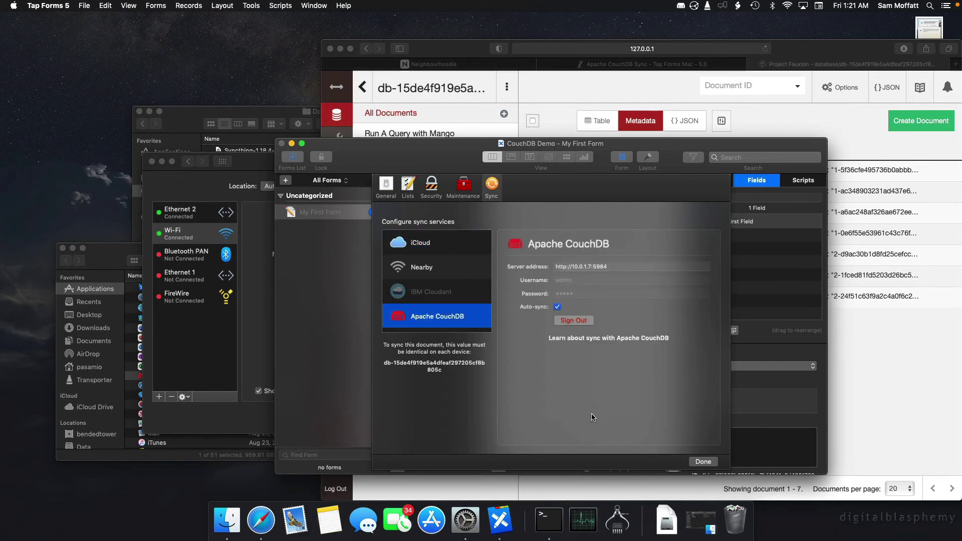
left_click(703, 462)
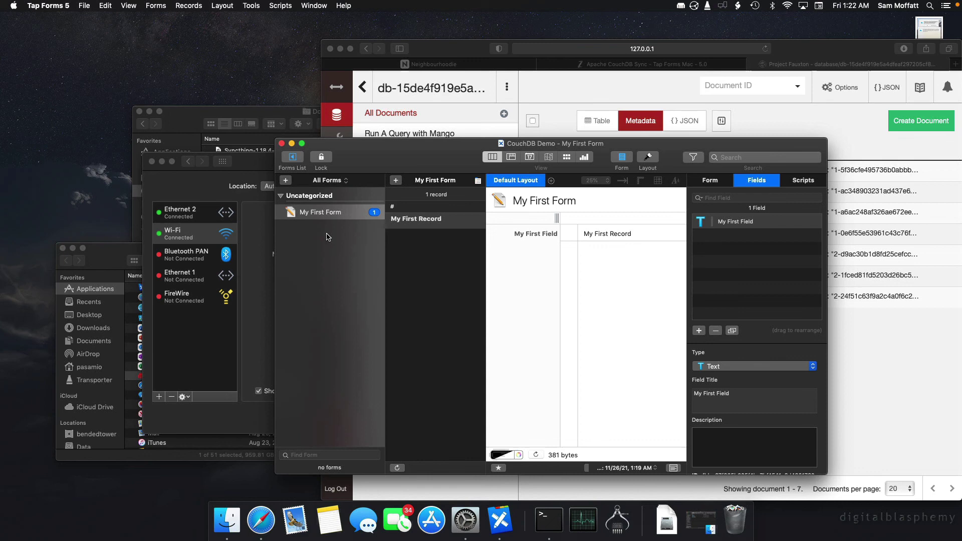
Switch from Tap Forms to Finder by clicking the empty desktop.
left_click(597, 33)
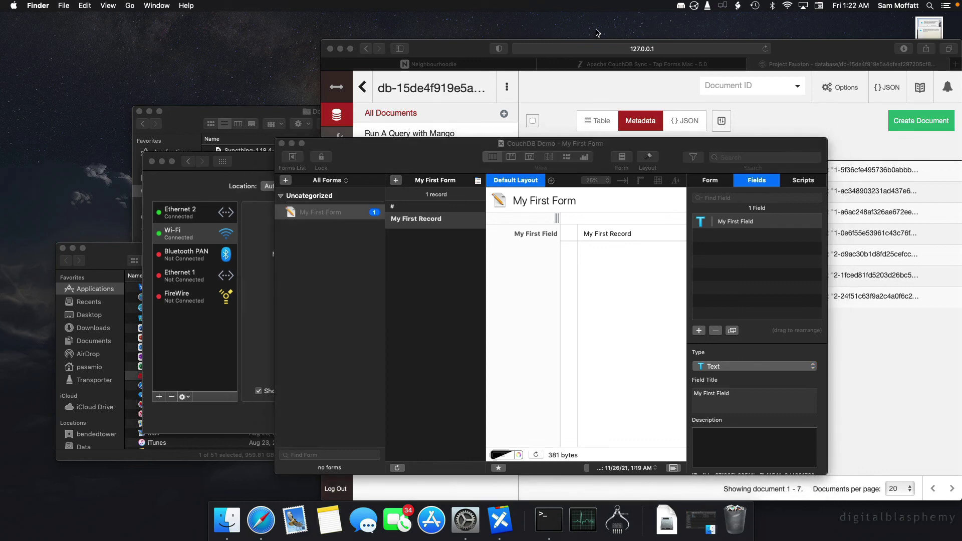